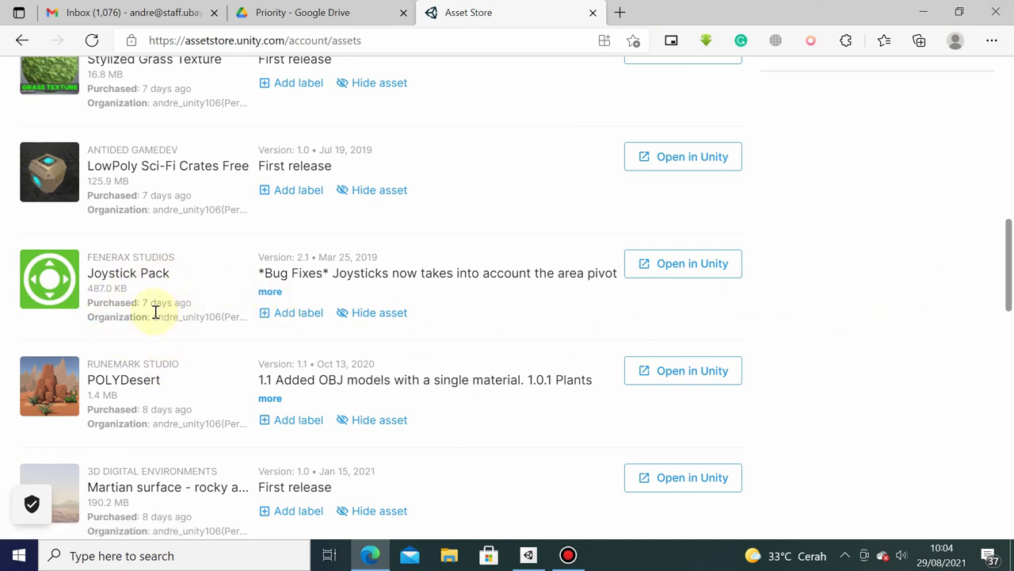
# Close the Joystick Pack details, then create a 3D project named Week4Project in Unity Hub.
pyautogui.click(117, 282)
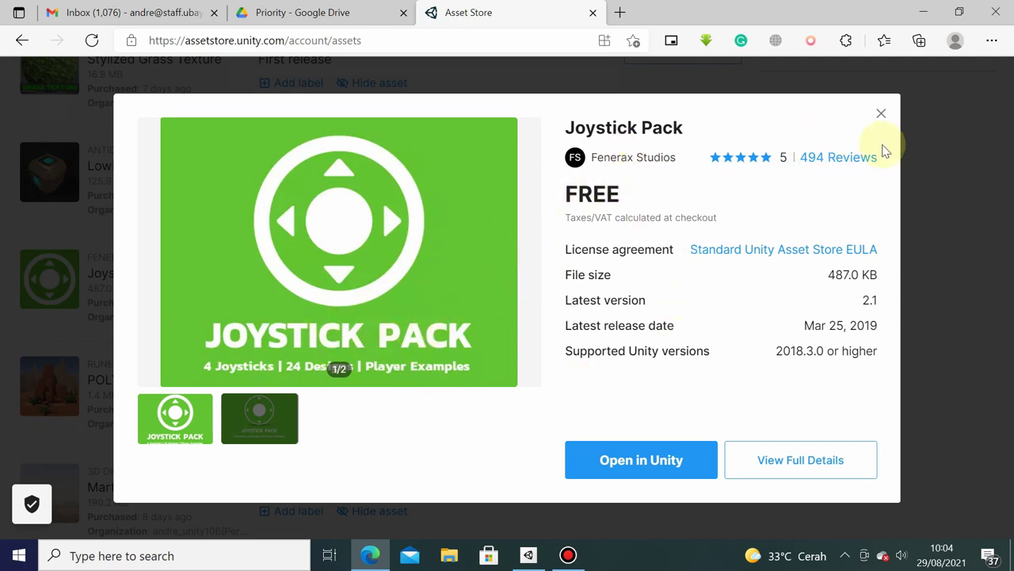
pyautogui.click(879, 119)
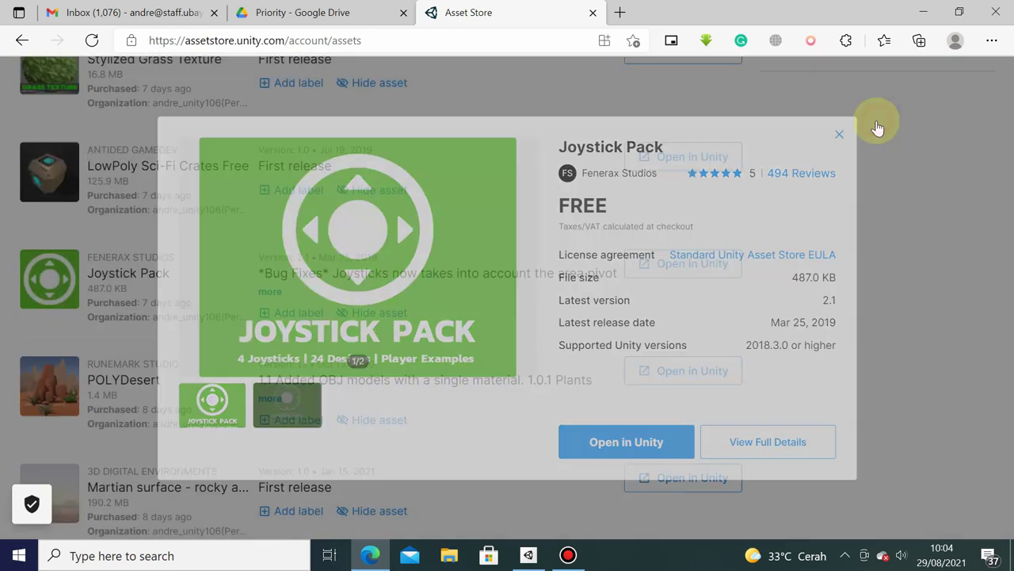
pyautogui.click(527, 554)
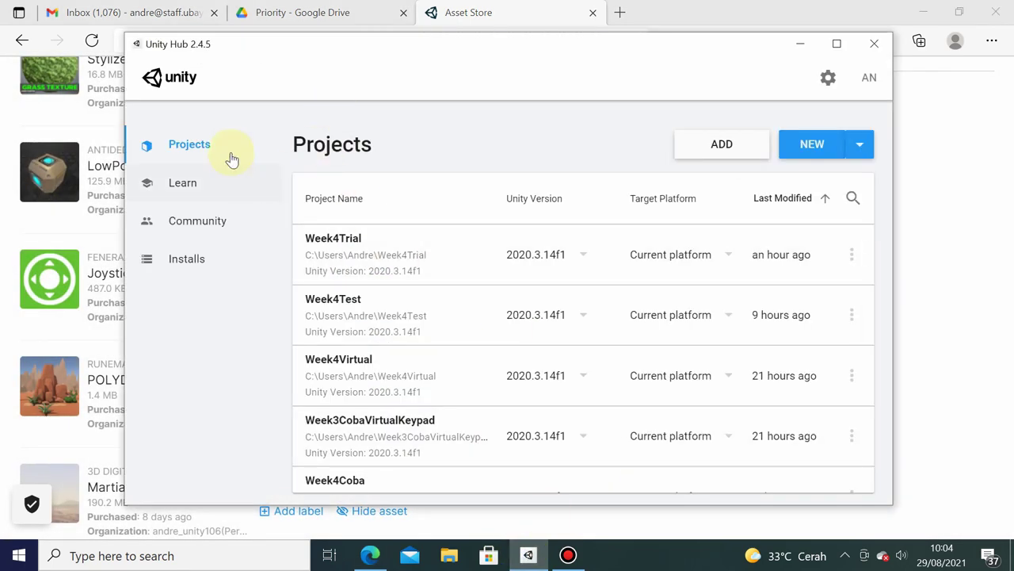
pyautogui.click(842, 144)
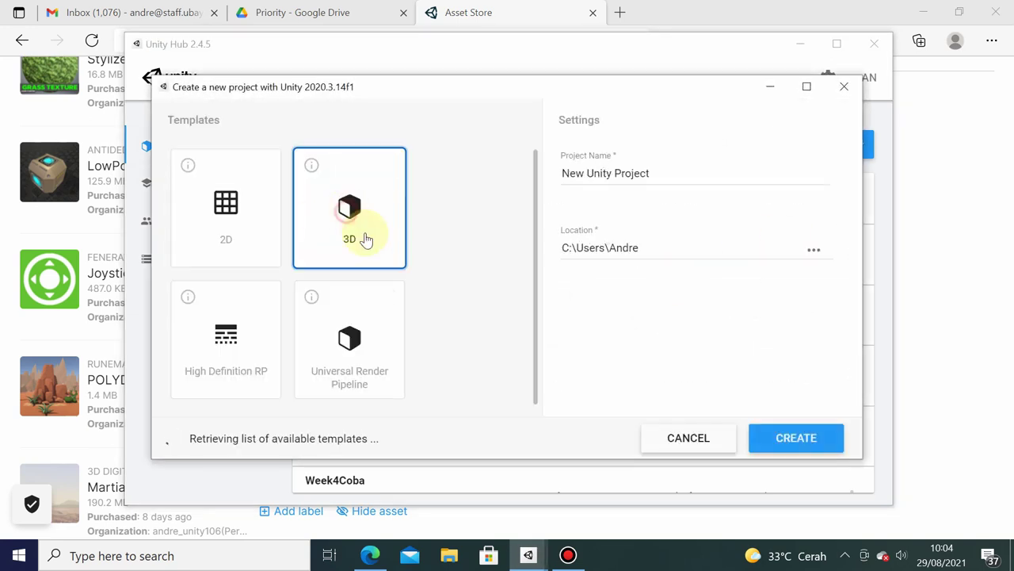
pyautogui.tripleClick(630, 173)
pyautogui.write('Week4')
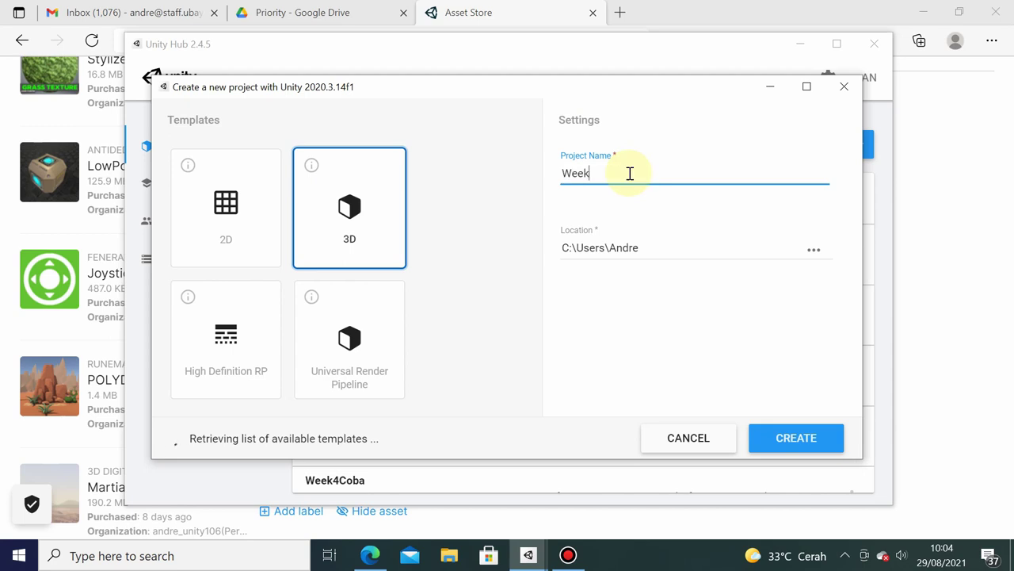
pyautogui.write('Project')
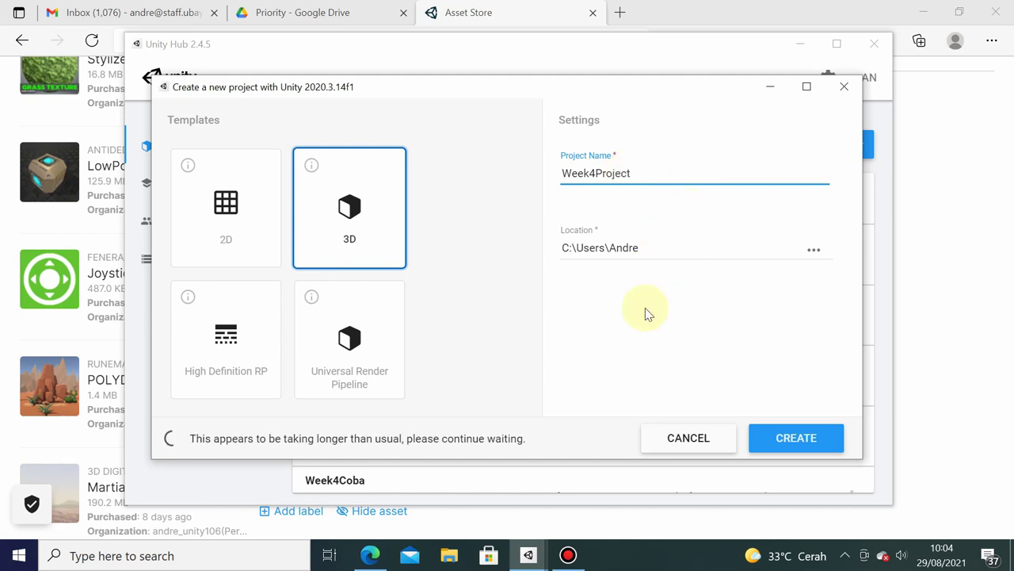
pyautogui.click(804, 436)
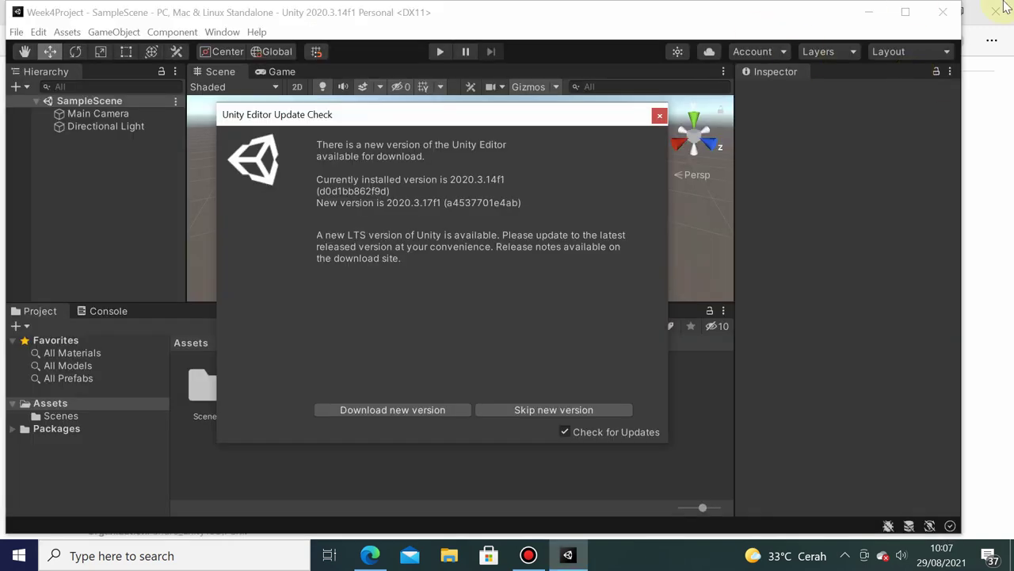
# Dismiss the update notice, maximize the editor and open the Package Manager.
pyautogui.click(660, 115)
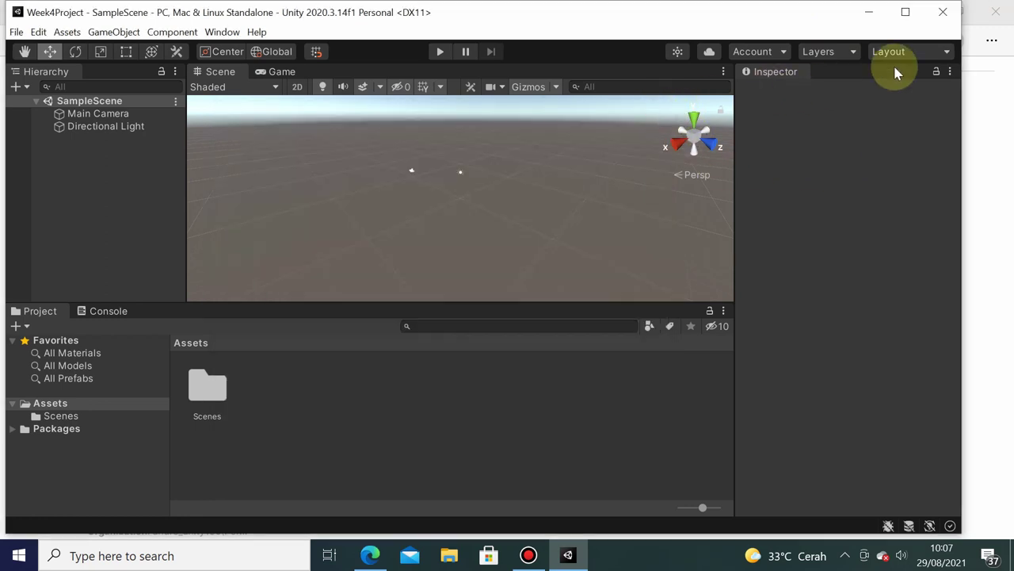
pyautogui.click(905, 12)
pyautogui.click(233, 26)
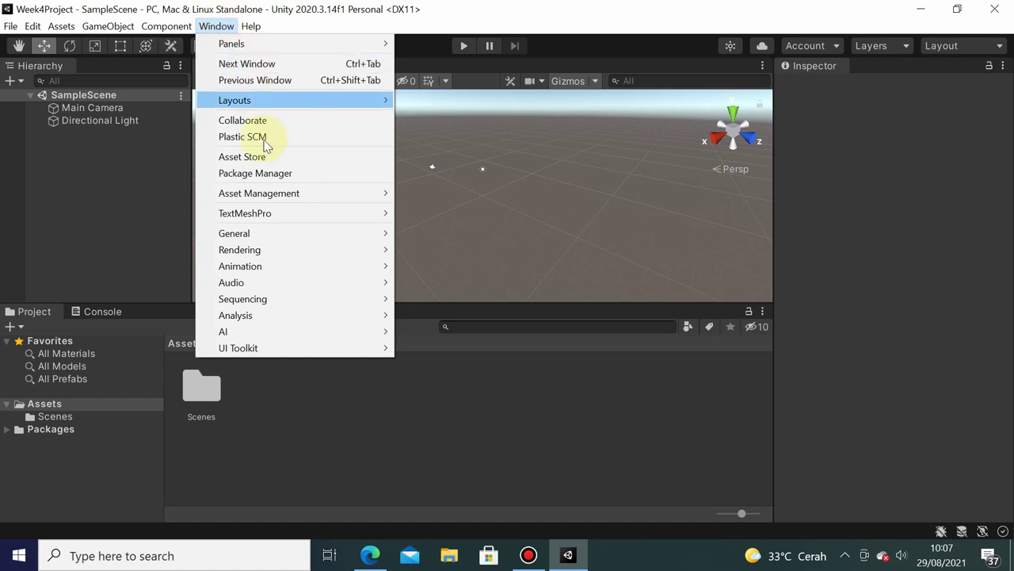
pyautogui.click(270, 173)
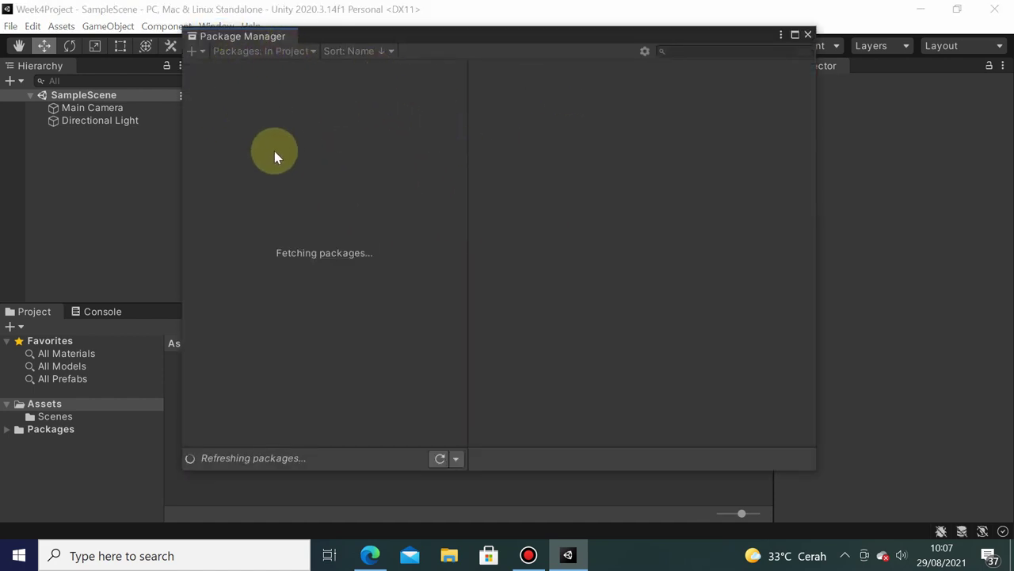
# Install Input System from the Unity Registry and enable its new input backends.
pyautogui.click(277, 51)
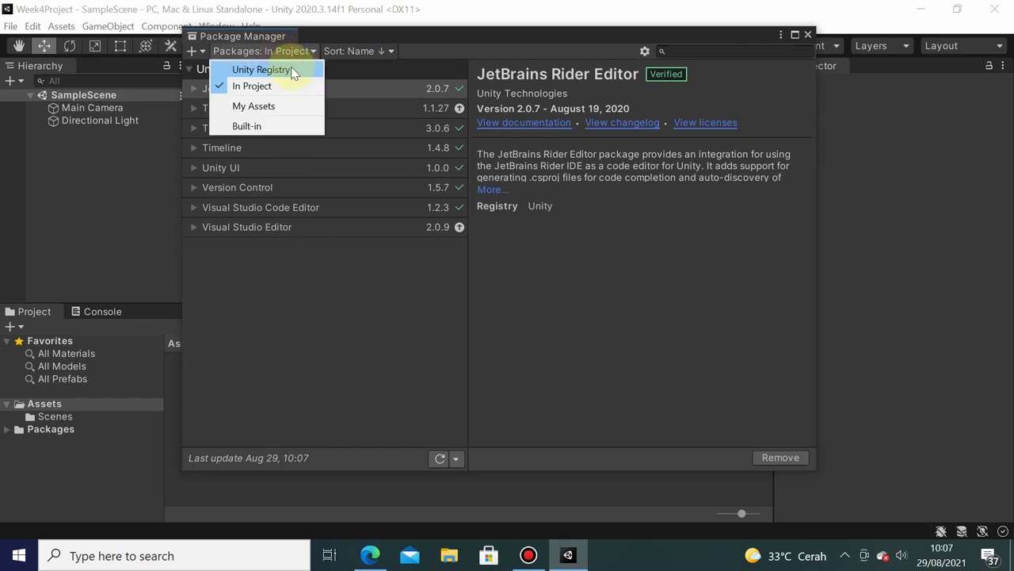
pyautogui.click(292, 71)
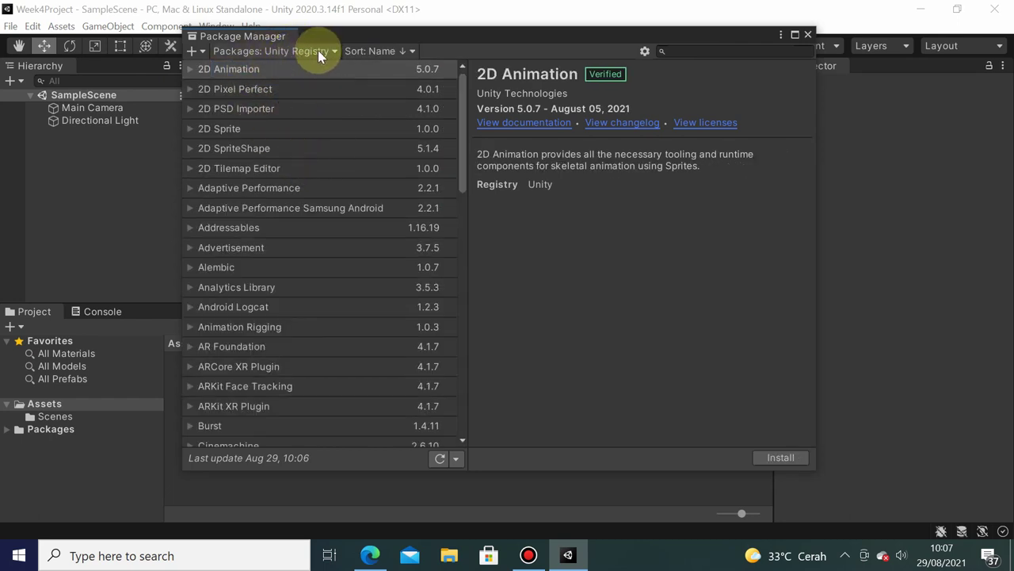
pyautogui.click(703, 48)
pyautogui.write('inp')
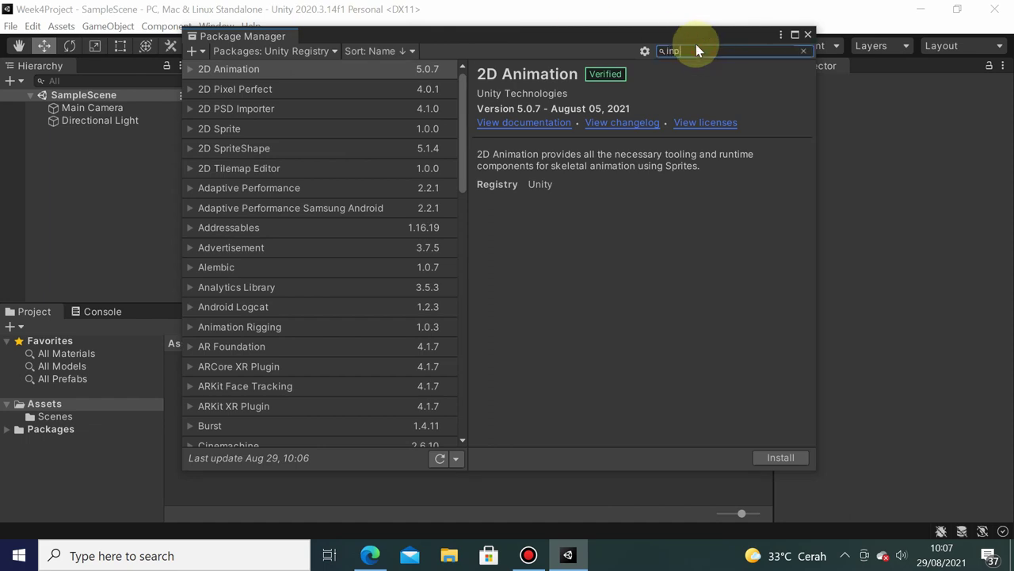
pyautogui.write('ut sys')
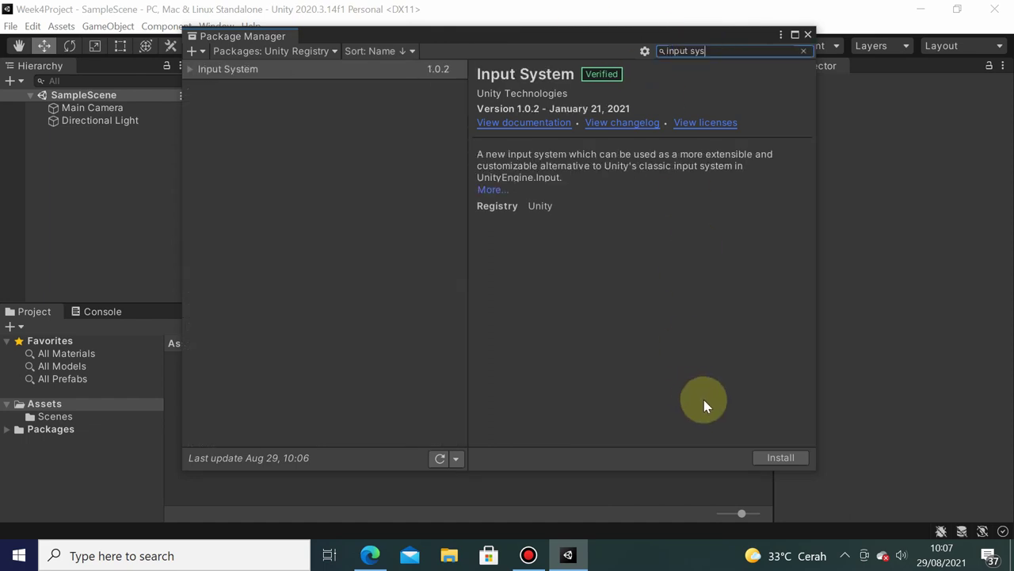
pyautogui.click(776, 464)
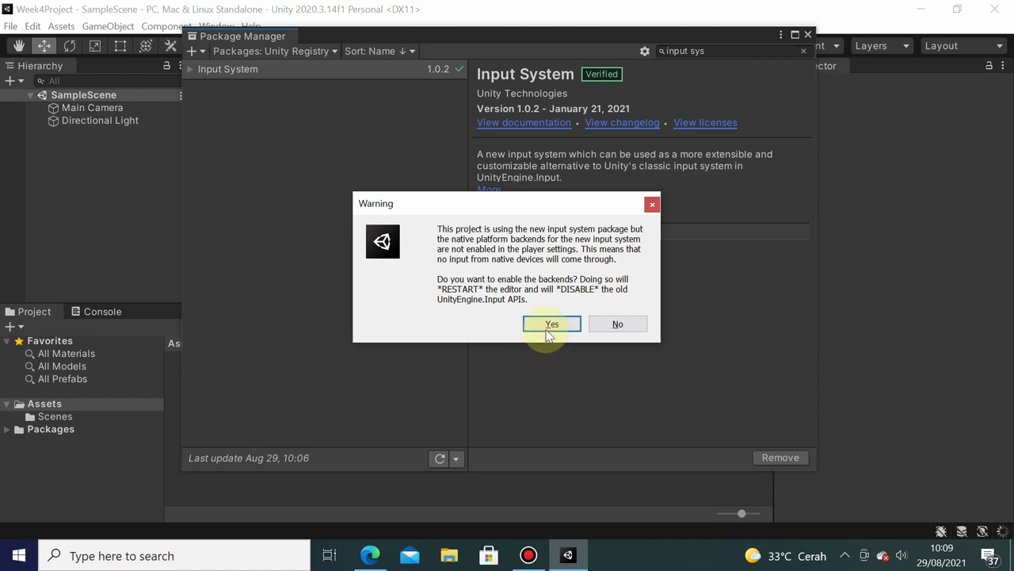
pyautogui.click(547, 323)
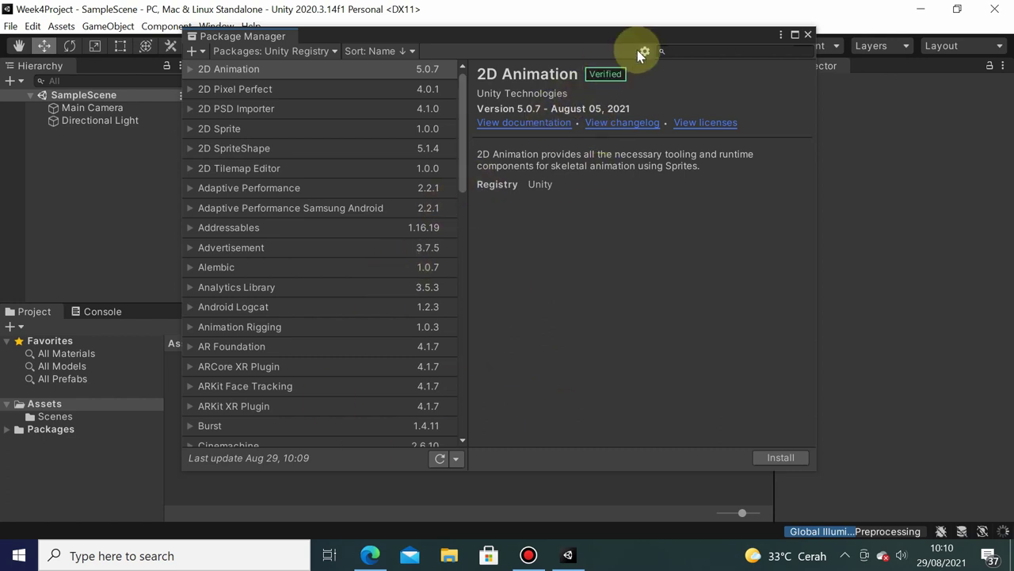
# Search the registry for Cinemachine, install it and read its important note.
pyautogui.click(696, 54)
pyautogui.write('ci')
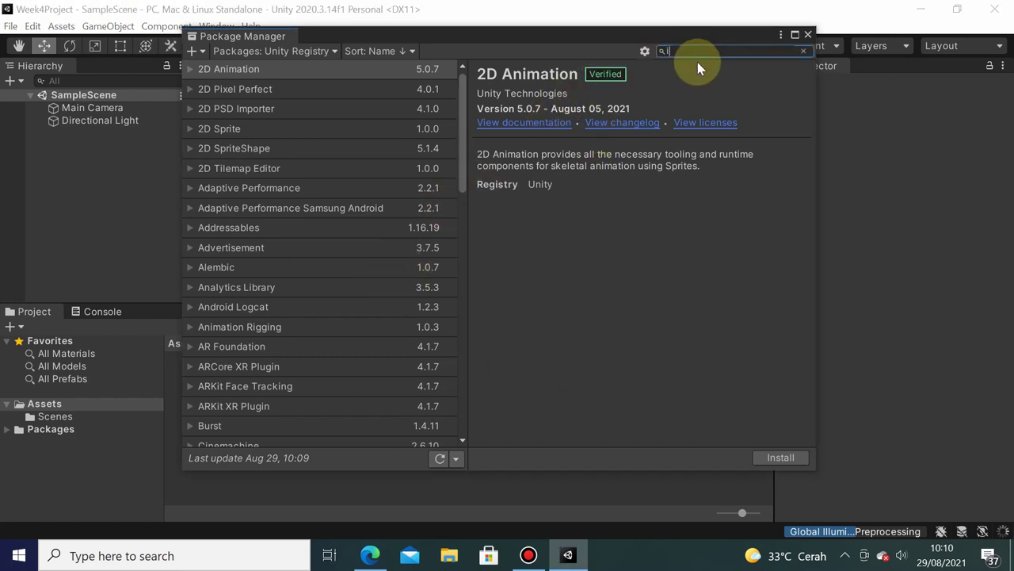
pyautogui.write('nem')
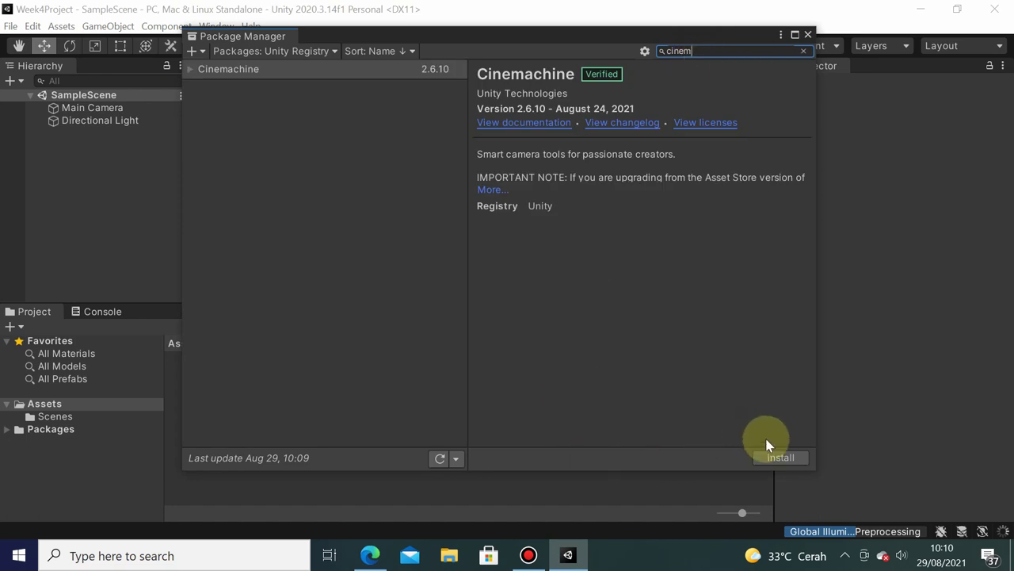
pyautogui.click(777, 459)
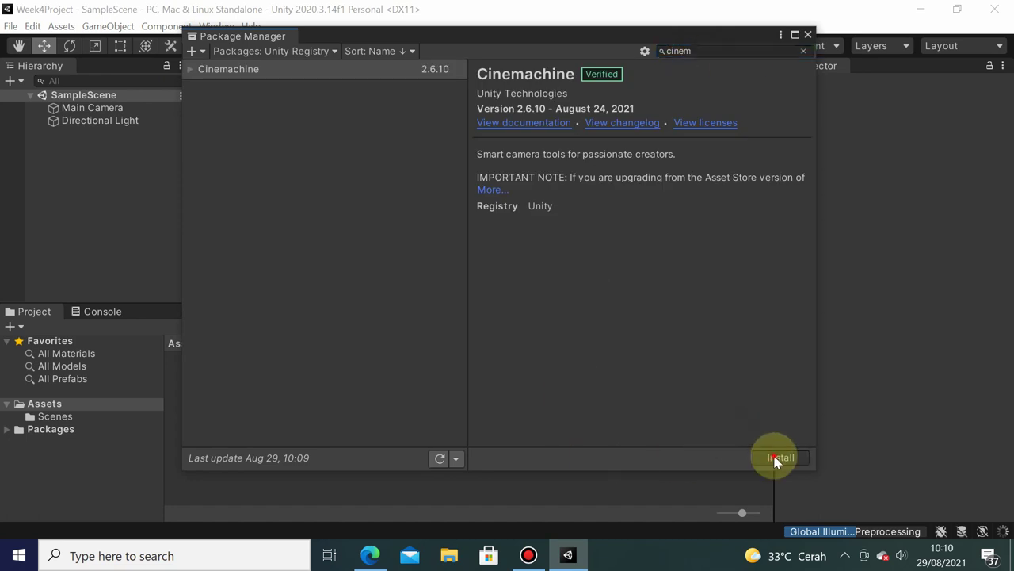
pyautogui.click(491, 190)
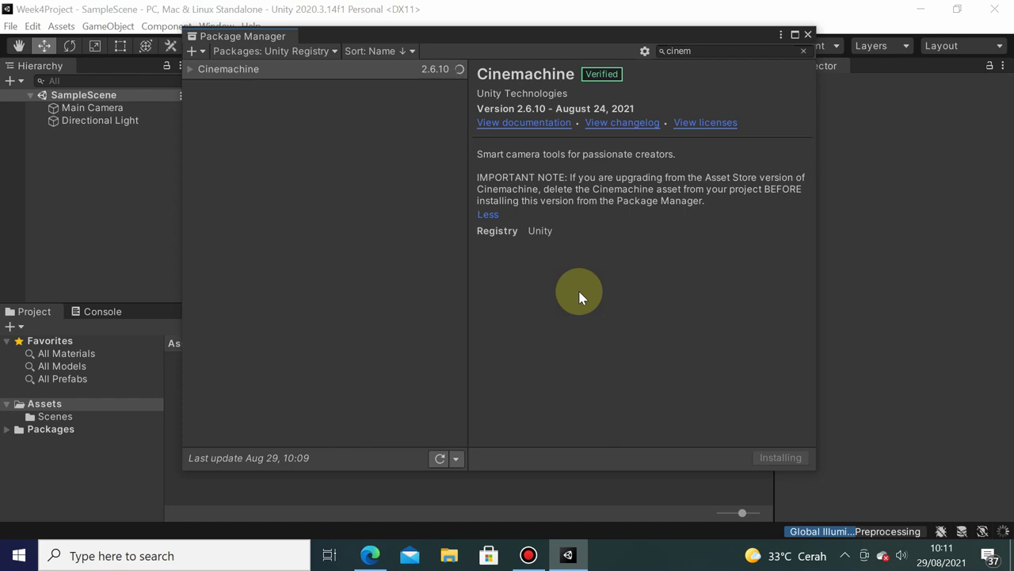
# Enable preview packages in the advanced package project settings and accept the warning.
pyautogui.click(645, 52)
pyautogui.click(666, 70)
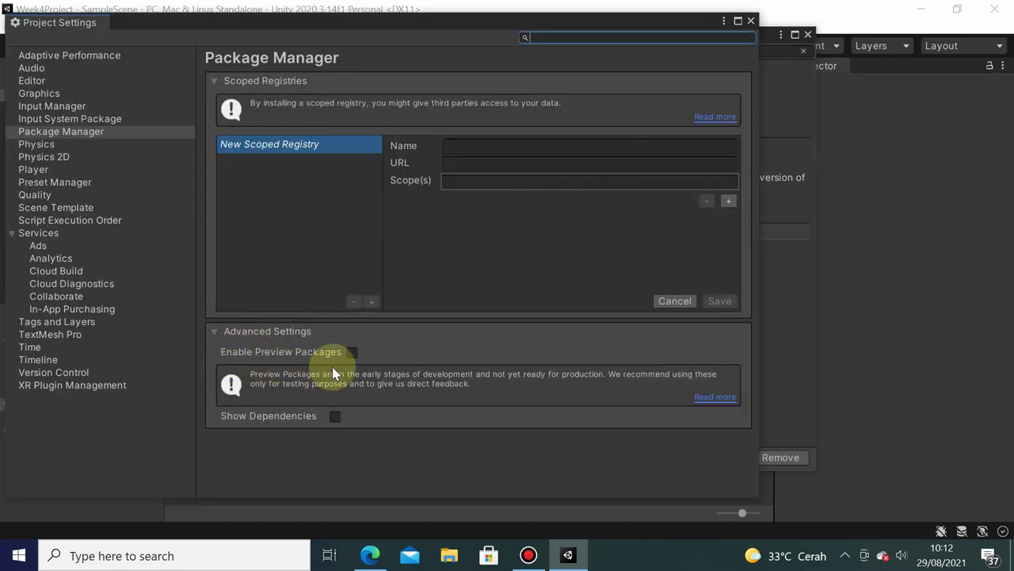
pyautogui.click(351, 352)
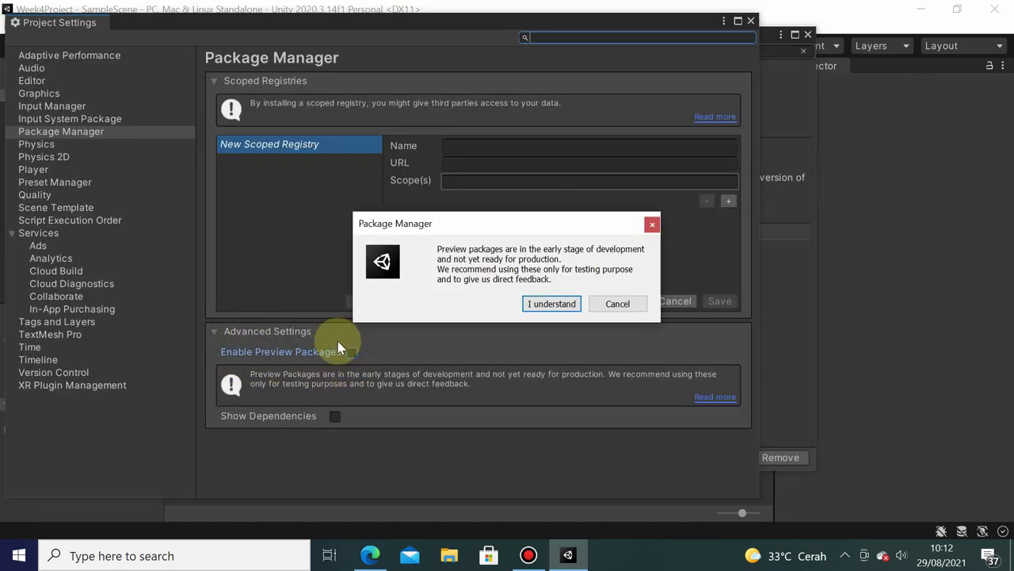
pyautogui.click(542, 304)
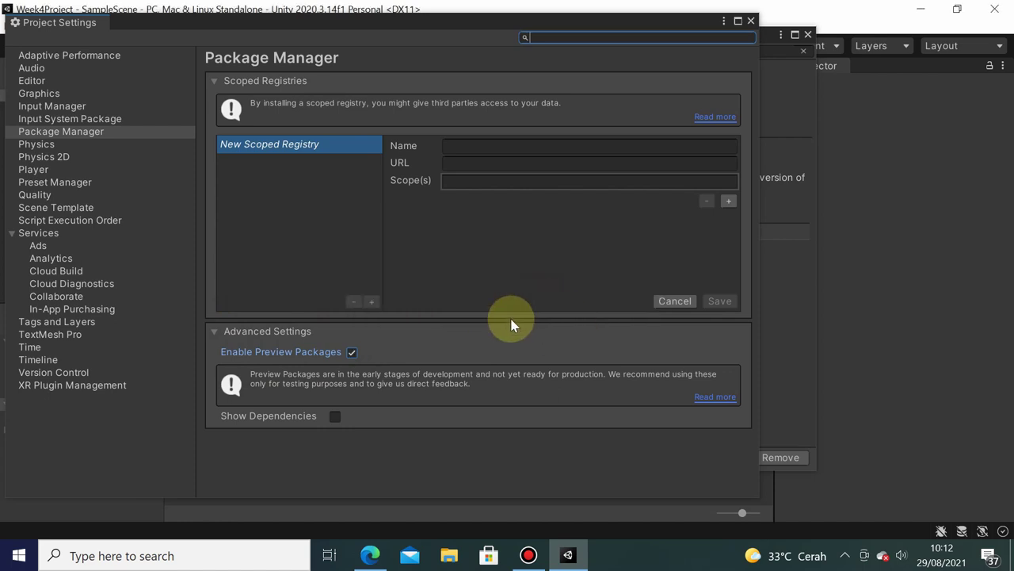
pyautogui.click(750, 20)
# Search for 'device' and install the Device Simulator preview package.
pyautogui.click(717, 45)
pyautogui.write('devic')
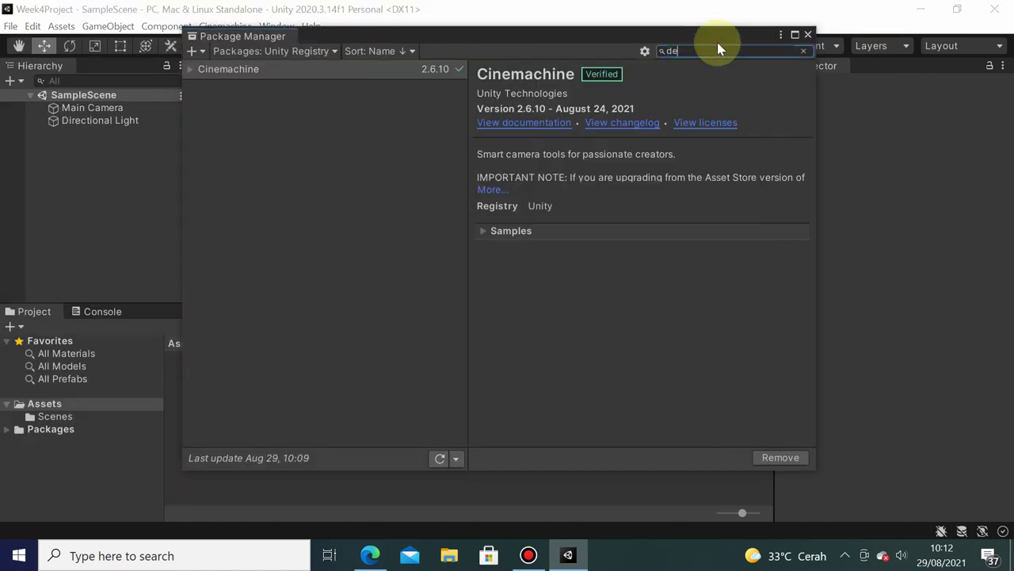
pyautogui.write('e')
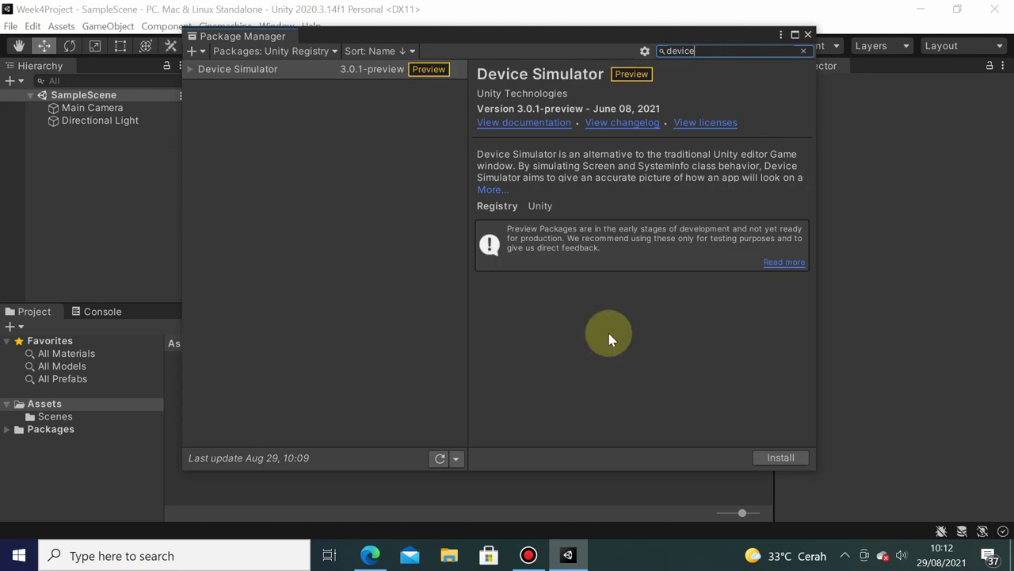
pyautogui.click(779, 458)
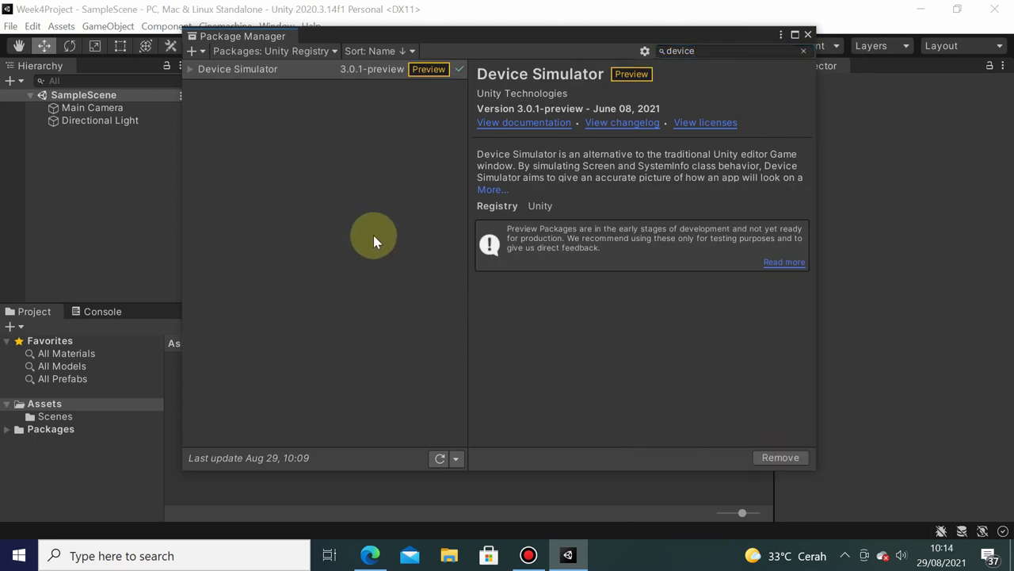
pyautogui.click(288, 52)
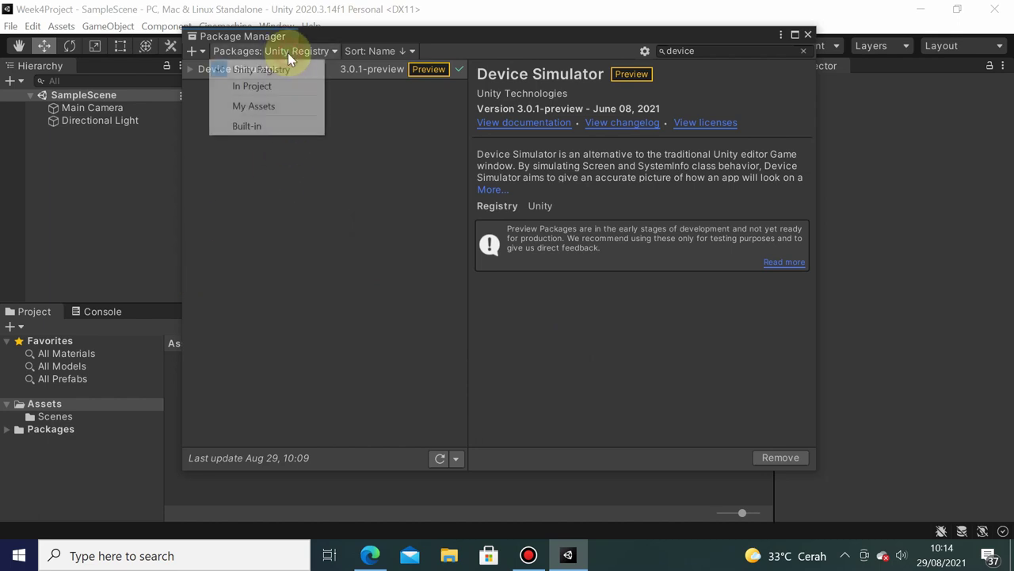
# Import all Joystick Pack files from My Assets, then select Sci Fi Warrior PBR HP Polyart.
pyautogui.click(270, 106)
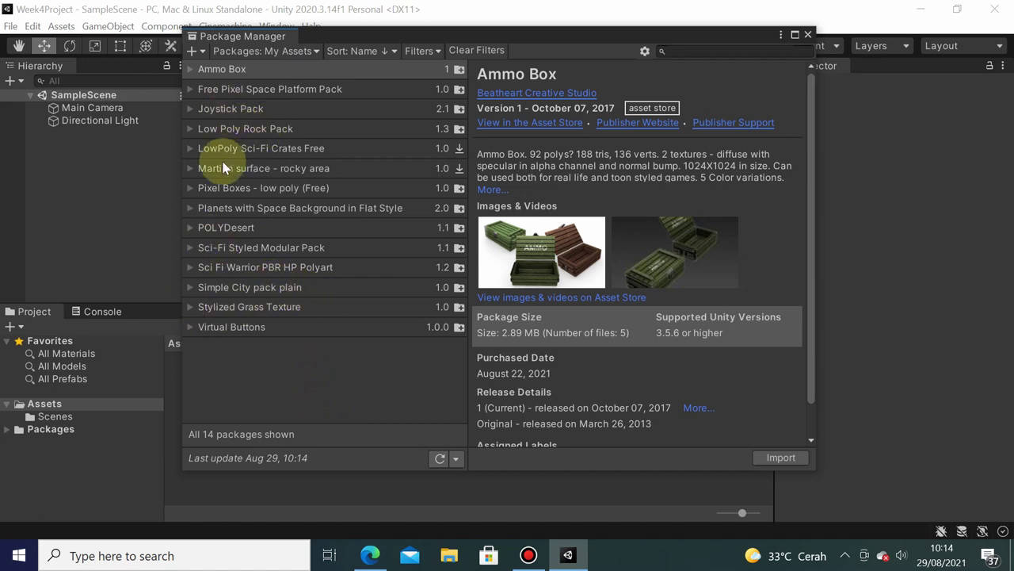
pyautogui.click(238, 108)
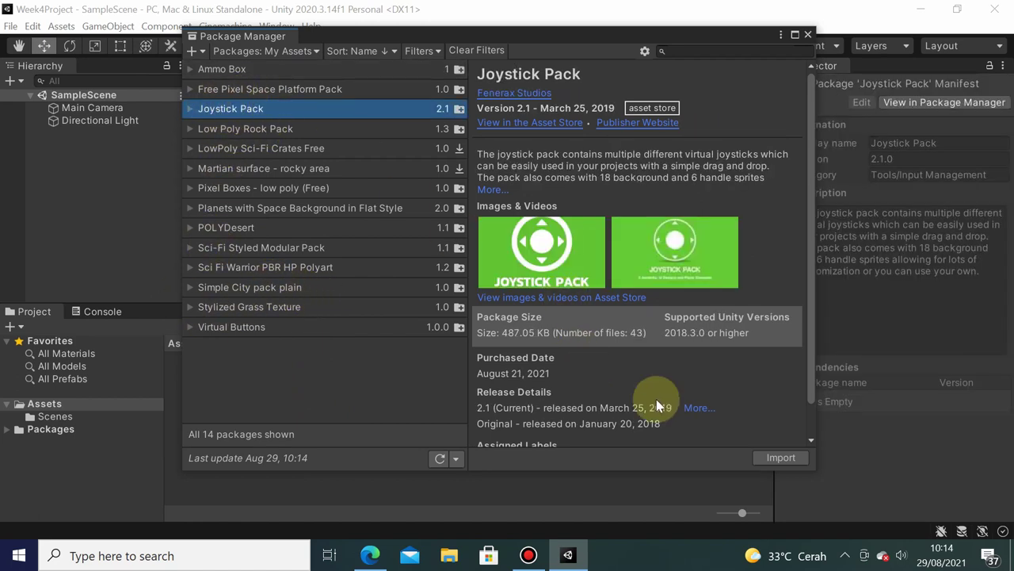
pyautogui.click(770, 454)
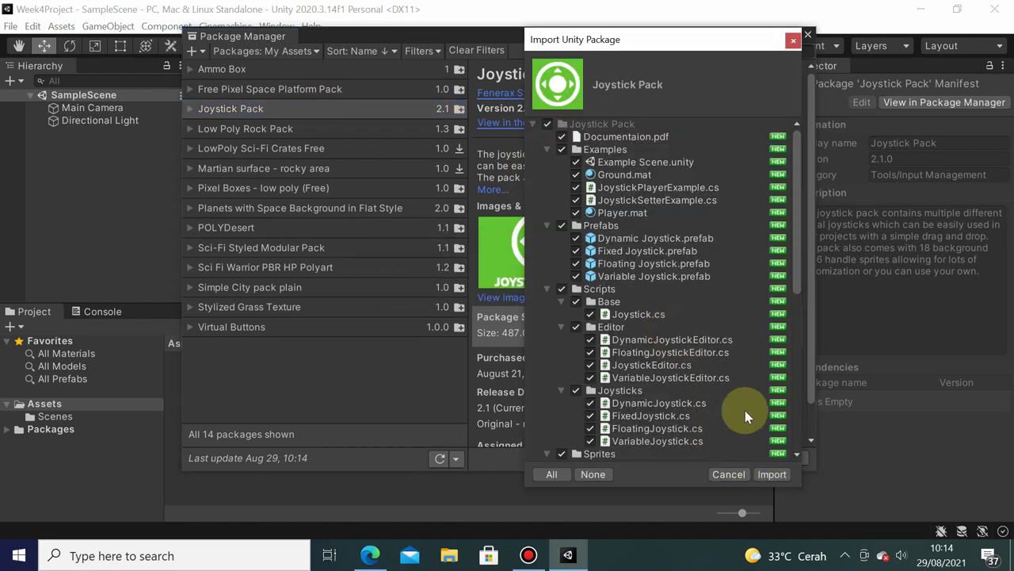
pyautogui.click(771, 474)
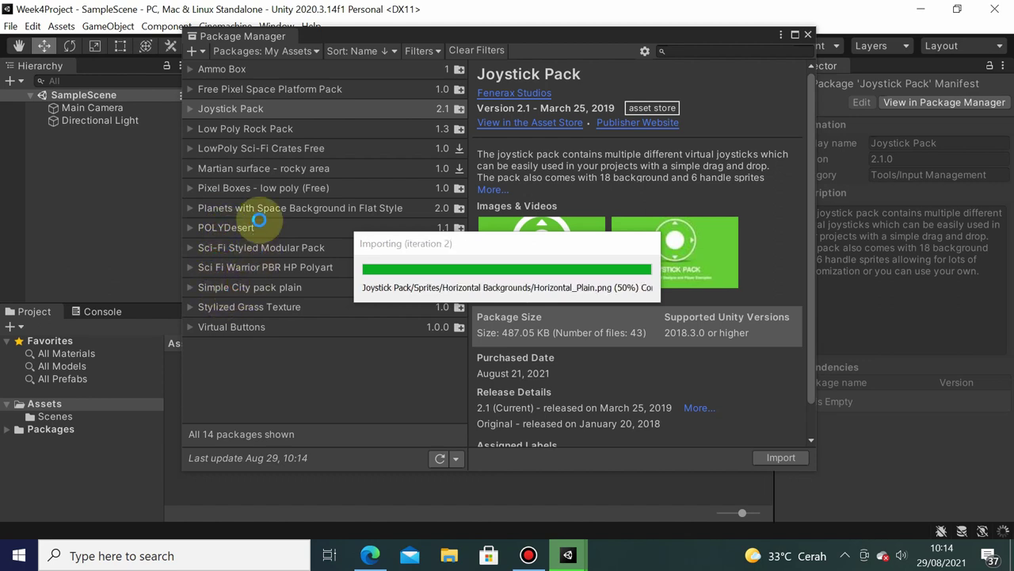
pyautogui.click(263, 269)
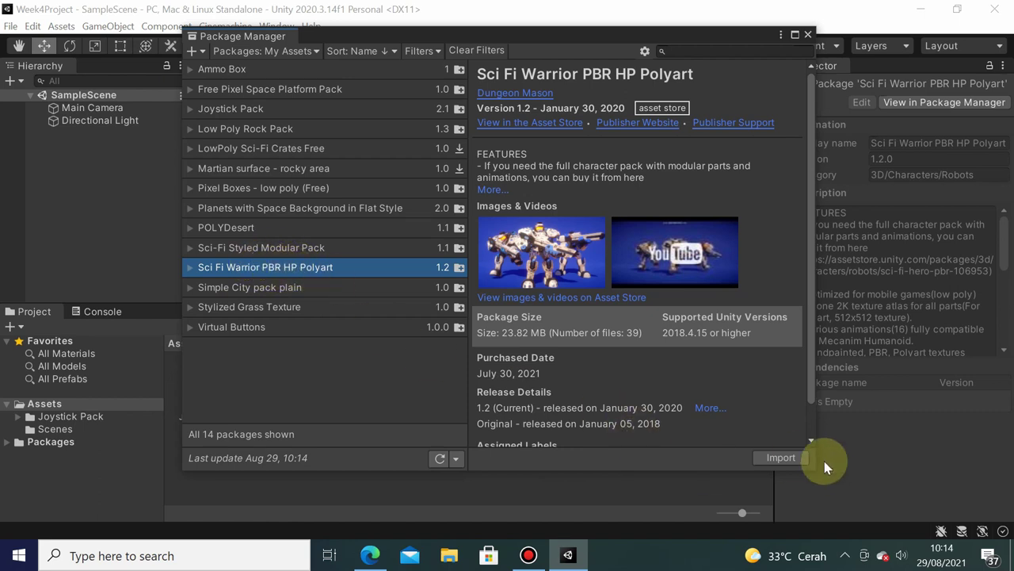
# Import all files of Sci Fi Warrior PBR HP Polyart, then of Stylized Grass Texture.
pyautogui.click(791, 459)
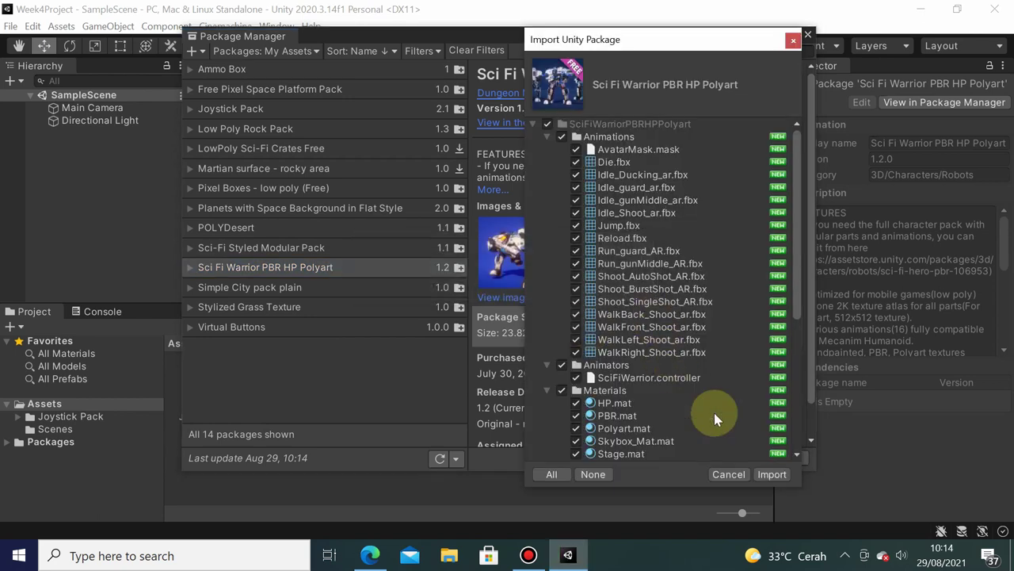
pyautogui.click(771, 474)
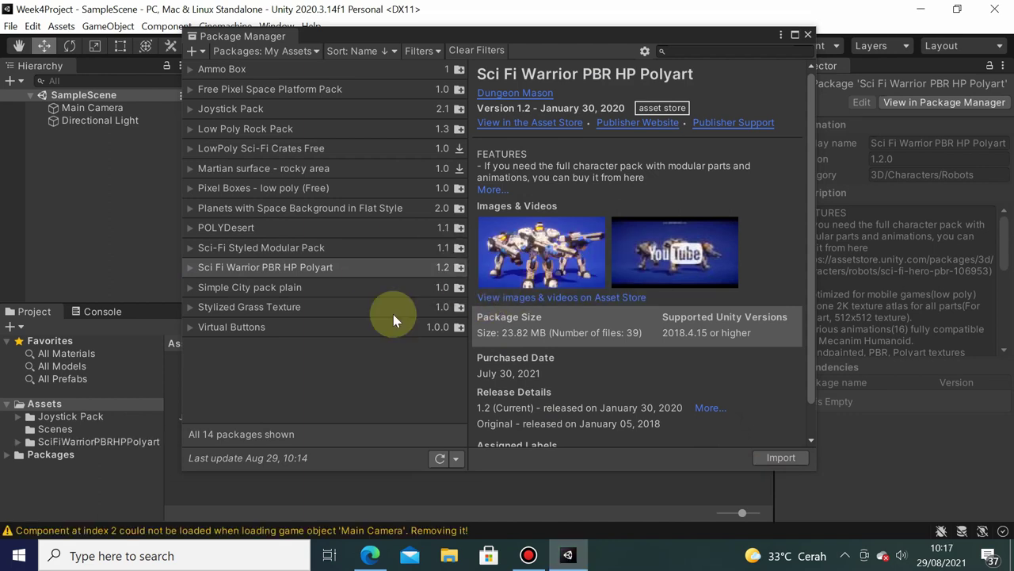
pyautogui.click(267, 288)
pyautogui.click(272, 306)
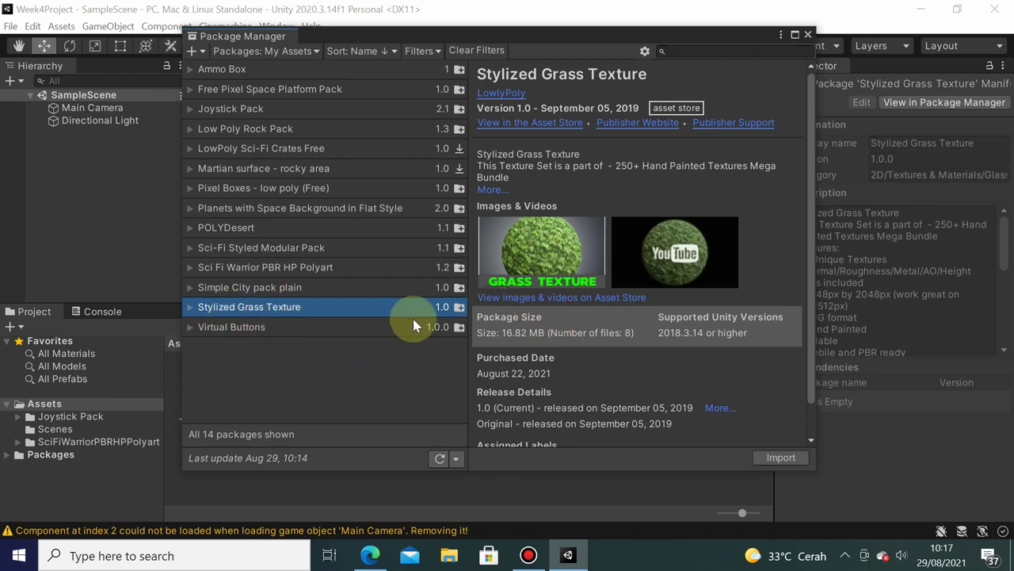
pyautogui.click(776, 457)
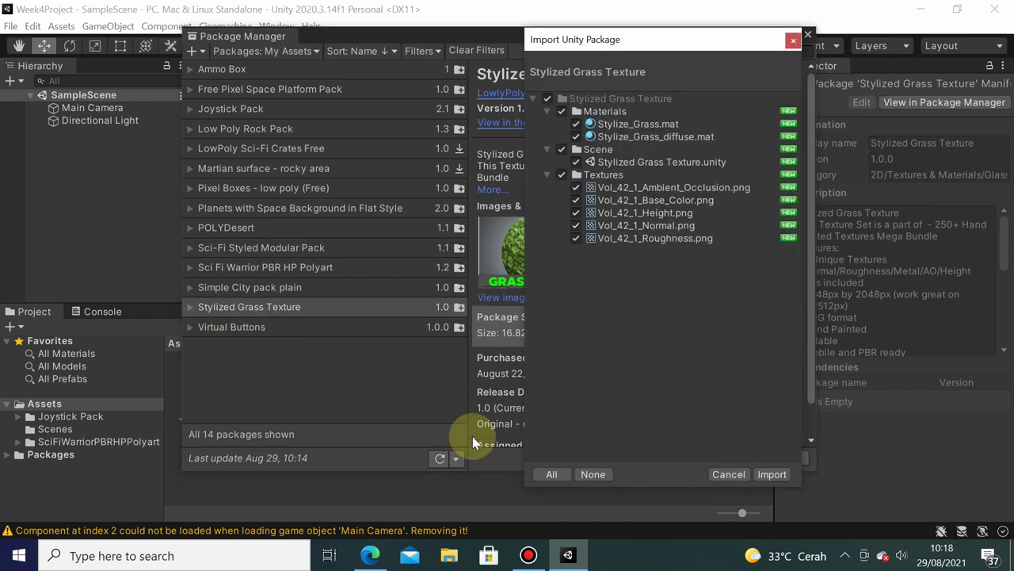
pyautogui.click(774, 476)
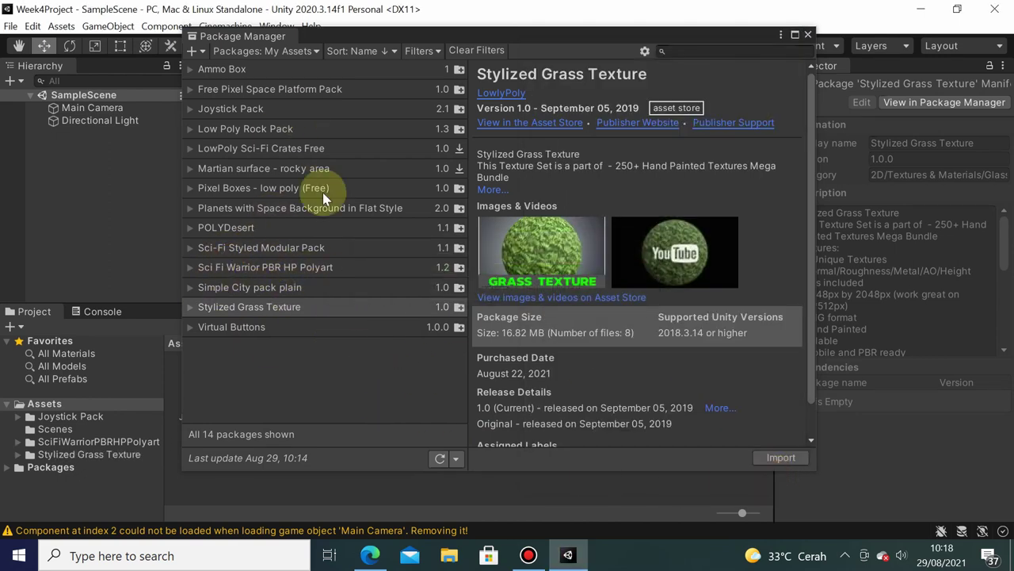
# Close the Package Manager, add a Plane to the scene and scale it to 10 on X and Z.
pyautogui.click(809, 35)
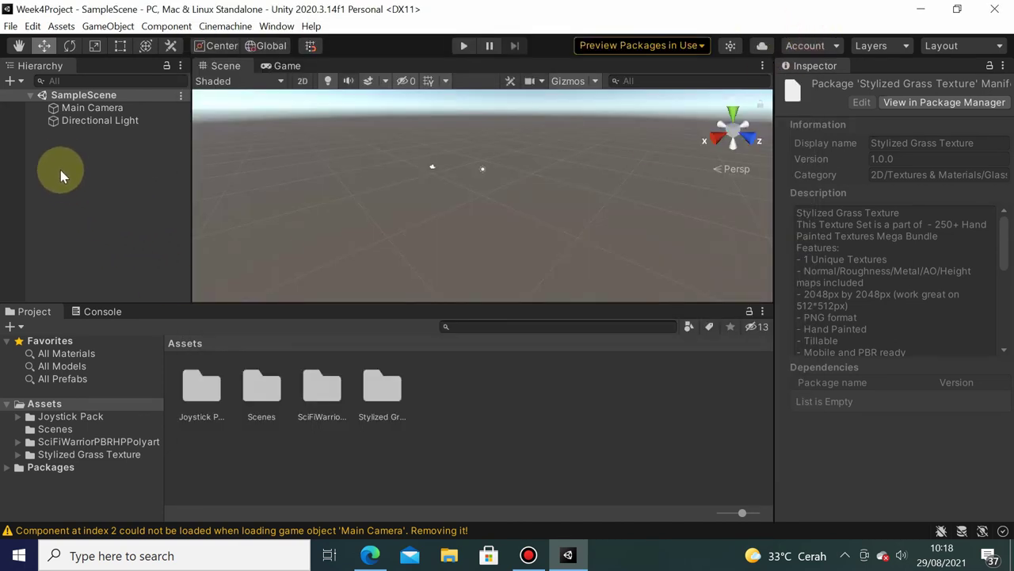
pyautogui.rightClick(90, 141)
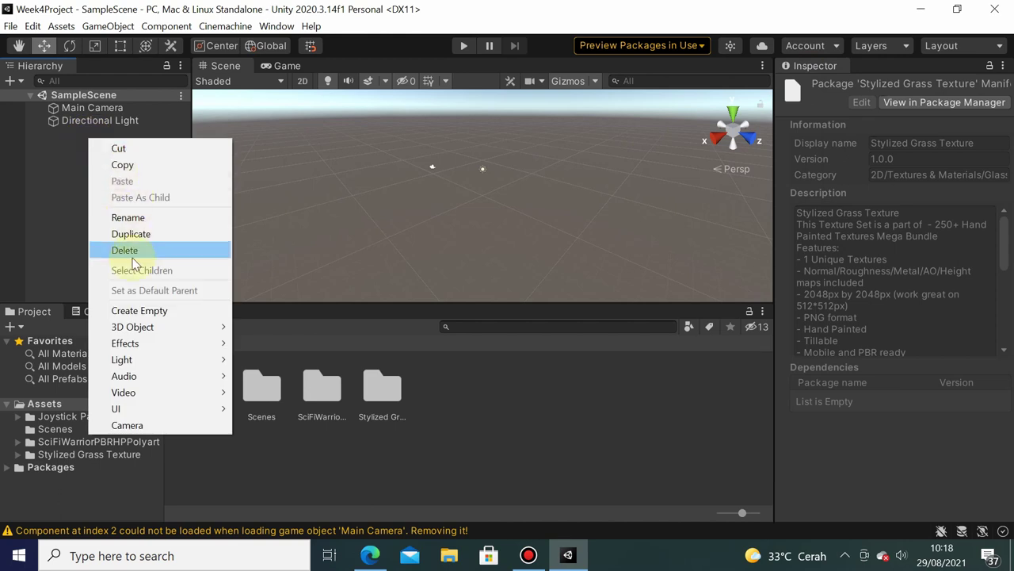
pyautogui.moveTo(170, 329)
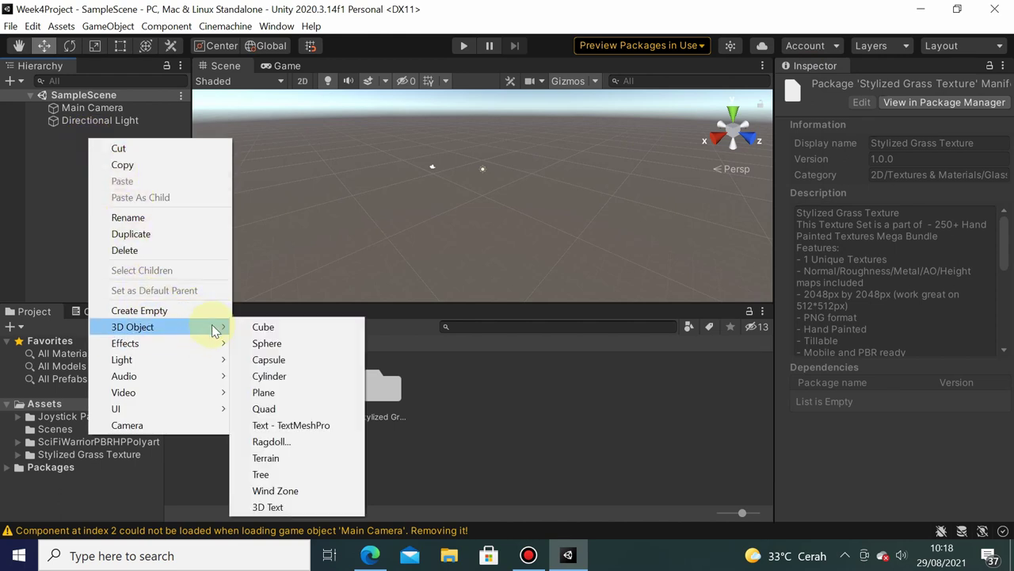
pyautogui.click(289, 394)
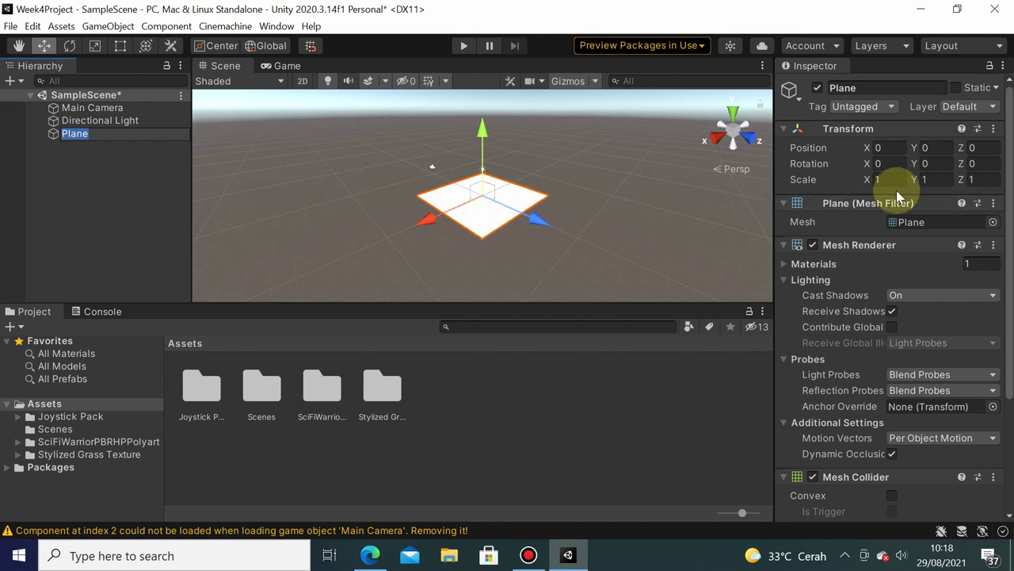
pyautogui.click(889, 181)
pyautogui.write('10')
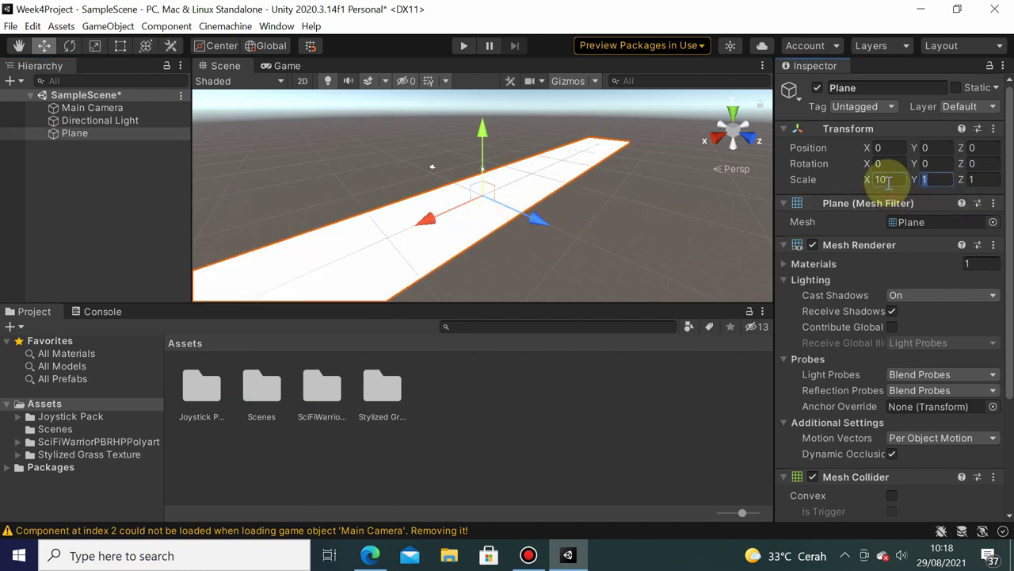
pyautogui.write('10')
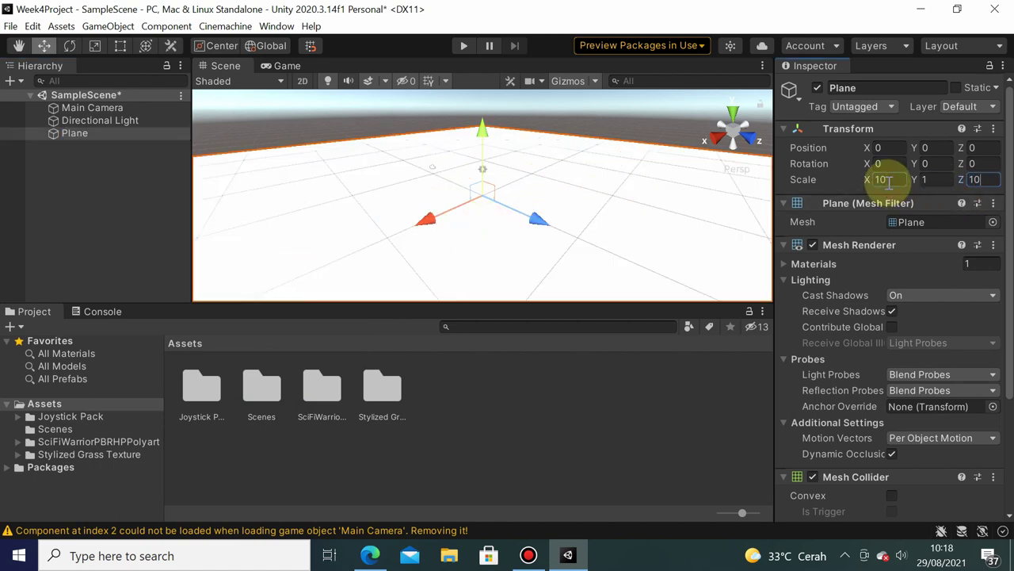
# Set the Stylize_Grass material's tiling to 40 by 40.
pyautogui.click(87, 454)
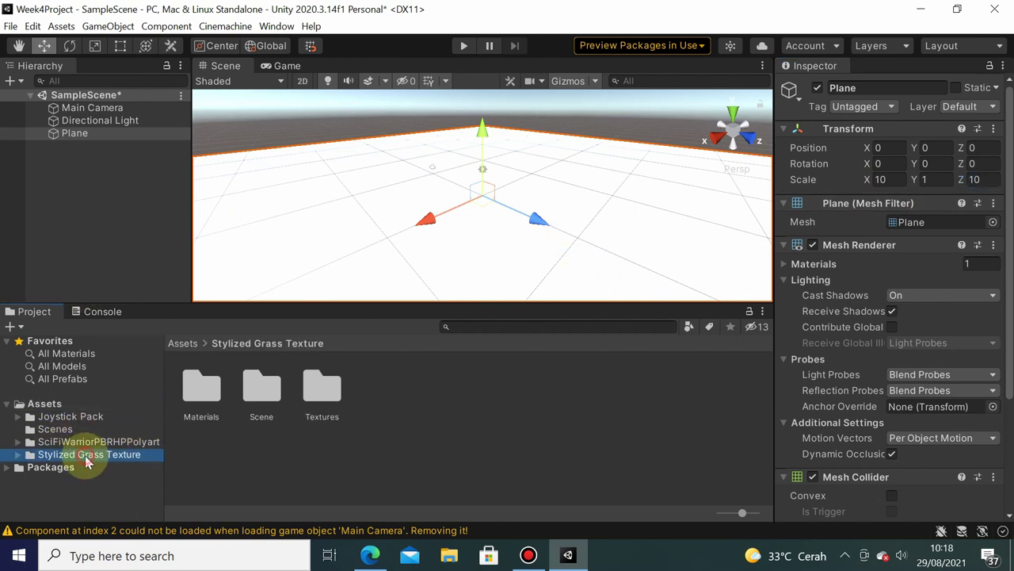
pyautogui.doubleClick(201, 396)
pyautogui.click(208, 408)
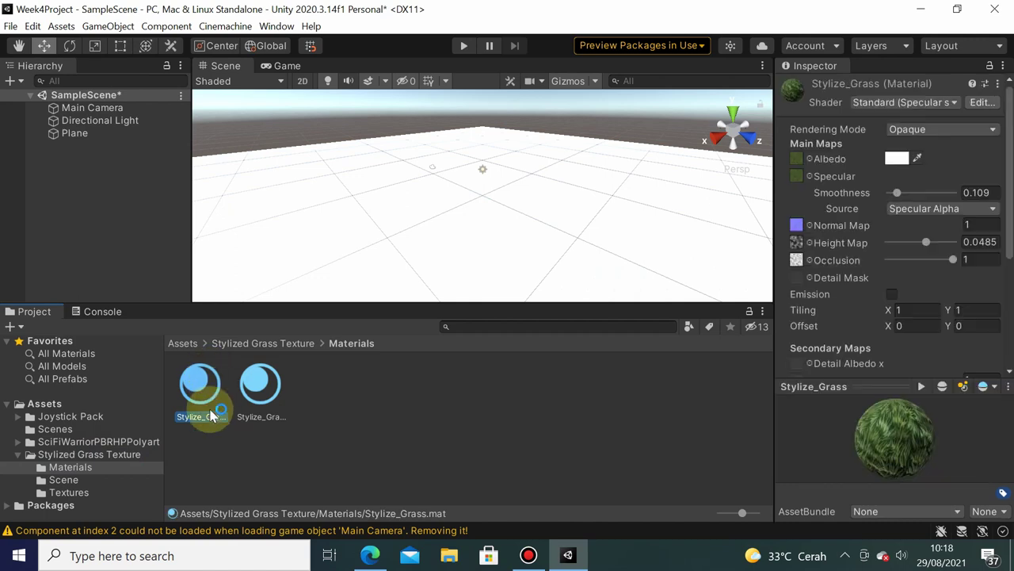
pyautogui.click(201, 396)
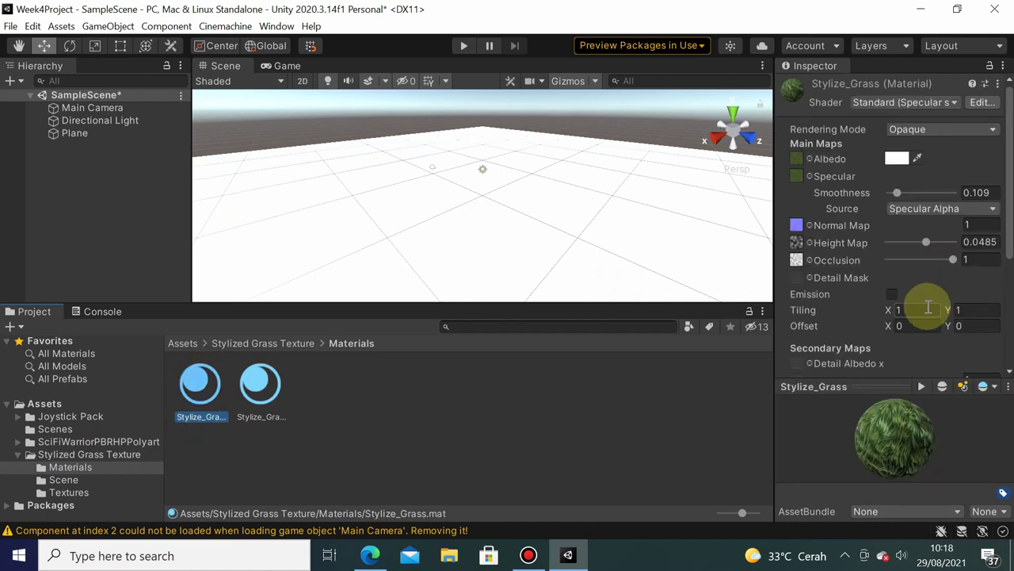
pyautogui.write('40')
pyautogui.press('Tab')
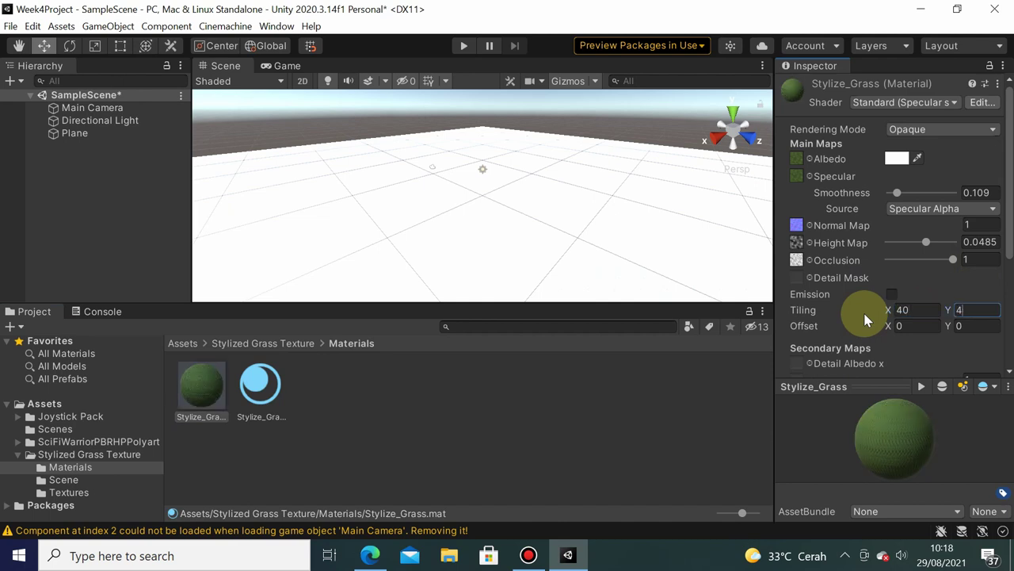
# Apply Stylize_Grass to the Plane and orbit to view the grass field.
pyautogui.moveTo(210, 387)
pyautogui.mouseDown()
pyautogui.moveTo(110, 152)
pyautogui.moveTo(84, 137)
pyautogui.mouseUp()
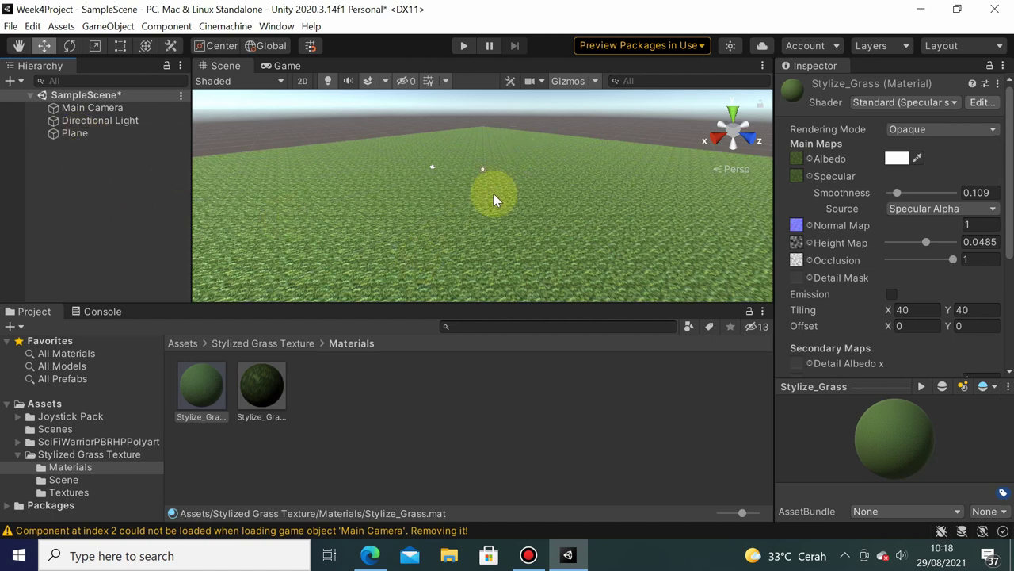
pyautogui.moveTo(493, 200); pyautogui.dragTo(470, 202, button='right')
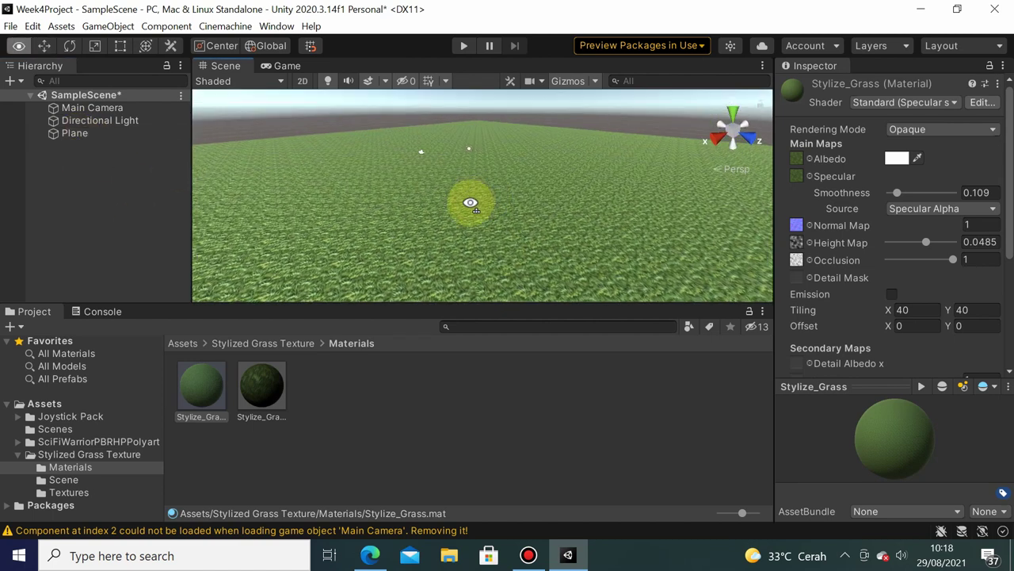
pyautogui.moveTo(471, 202); pyautogui.dragTo(369, 177, button='right')
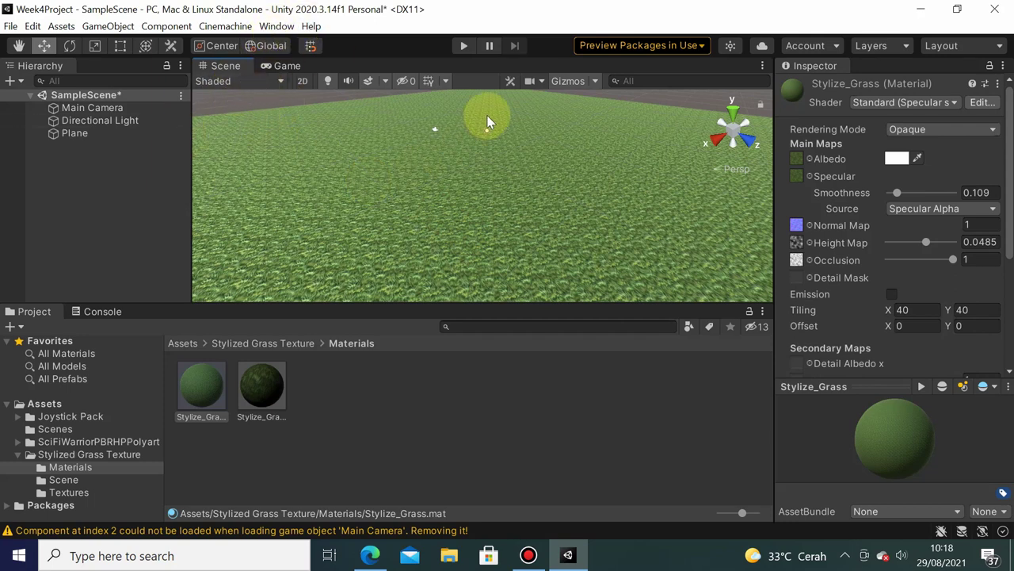
pyautogui.click(289, 28)
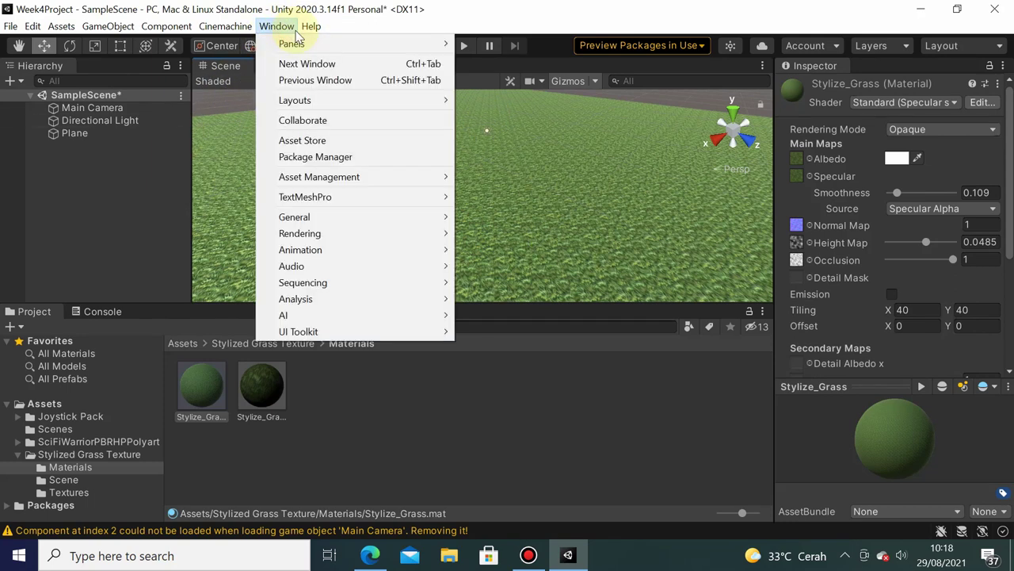
# Open the Device Simulator as a Google Pixel 2 XL rotated to landscape.
pyautogui.click(333, 214)
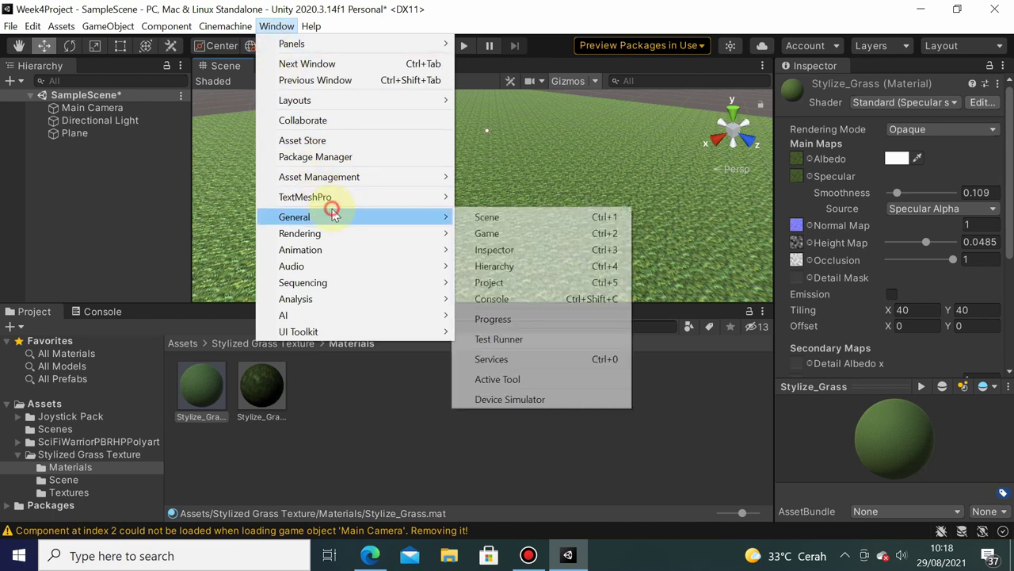
pyautogui.click(539, 399)
pyautogui.click(261, 133)
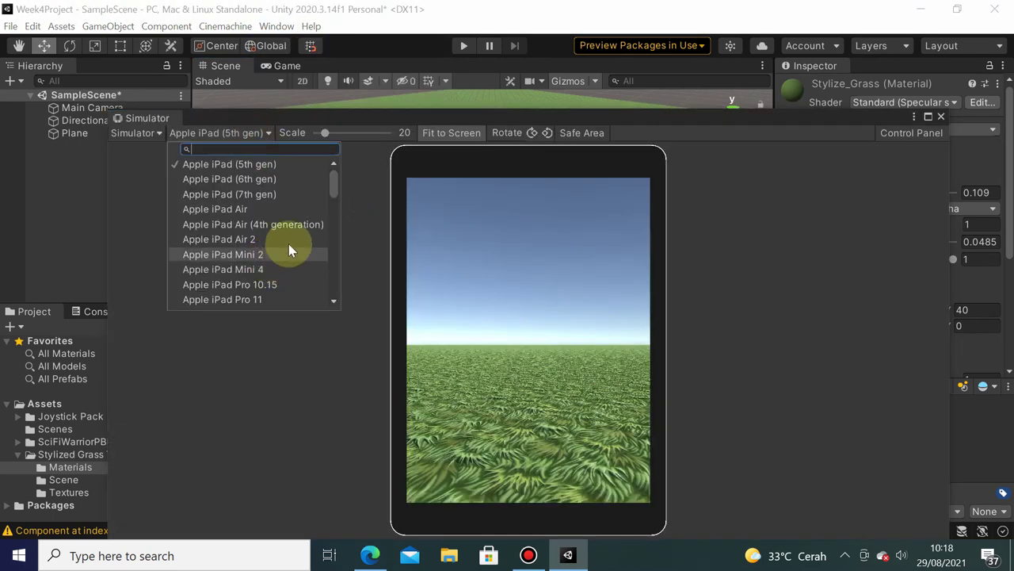
pyautogui.scroll(-3, 290, 241)
pyautogui.scroll(-4, 290, 233)
pyautogui.click(278, 197)
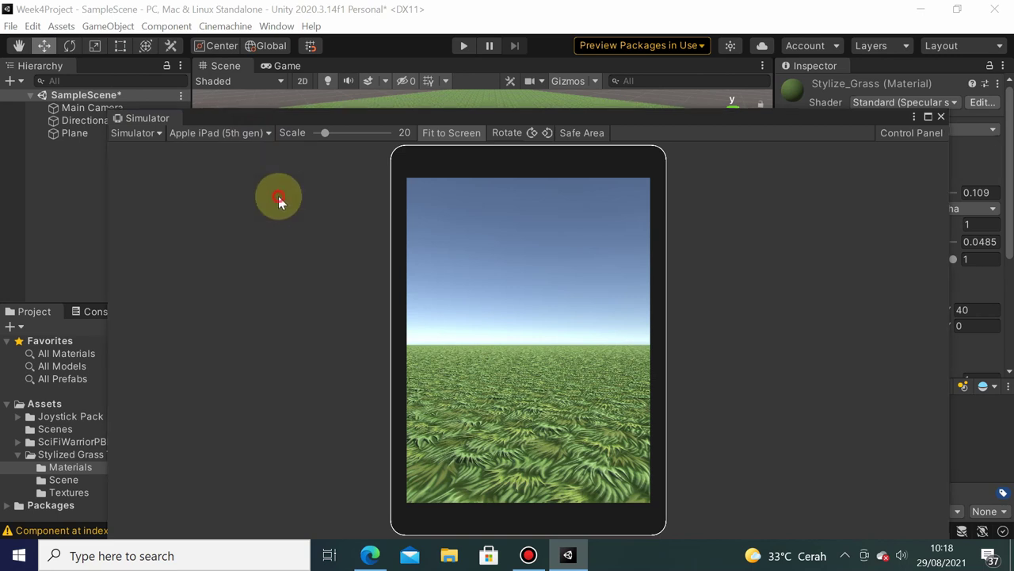
pyautogui.click(519, 132)
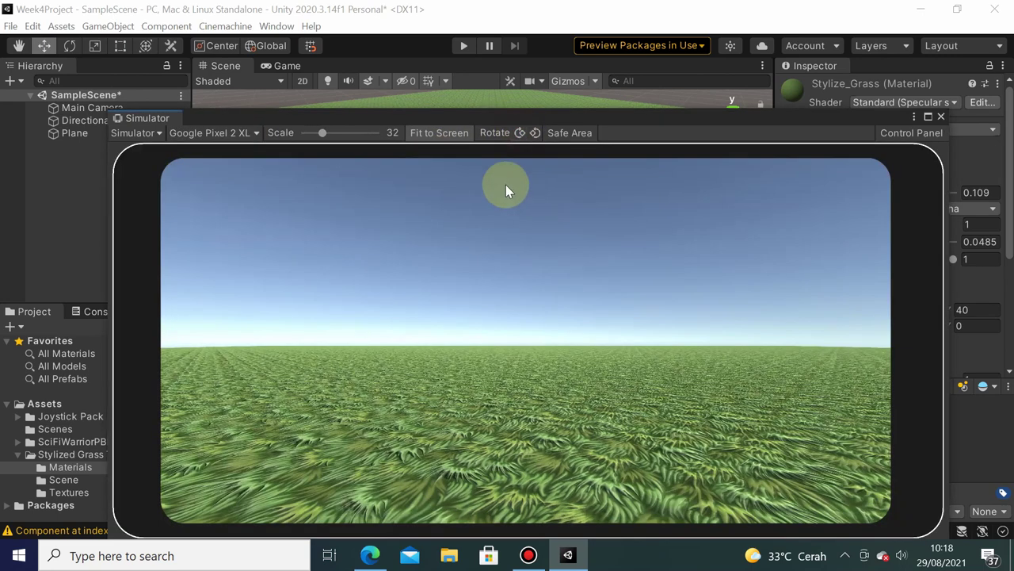
# Dock the Simulator panel beside the Scene view.
pyautogui.moveTo(326, 119); pyautogui.dragTo(338, 63)
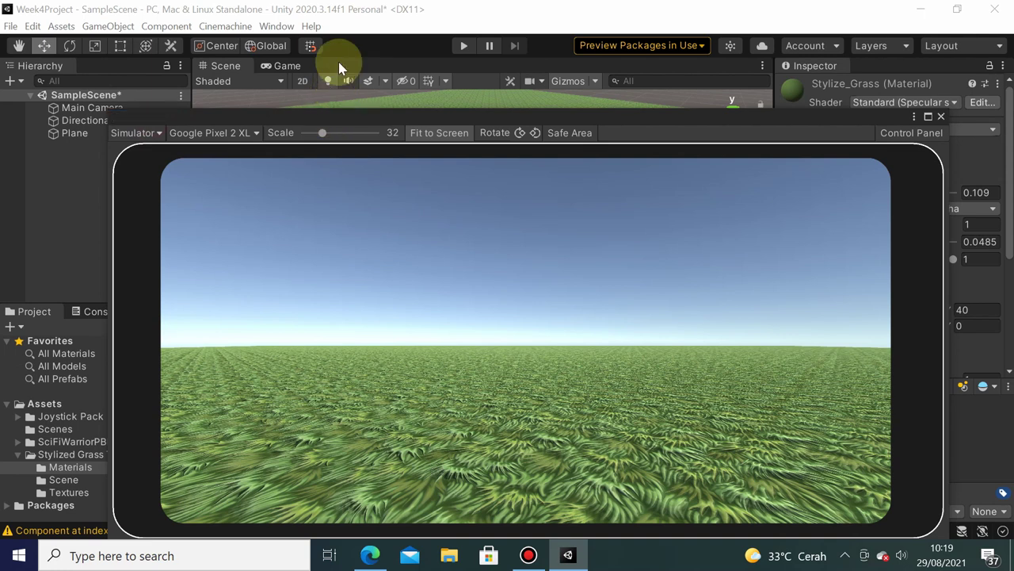
pyautogui.click(227, 66)
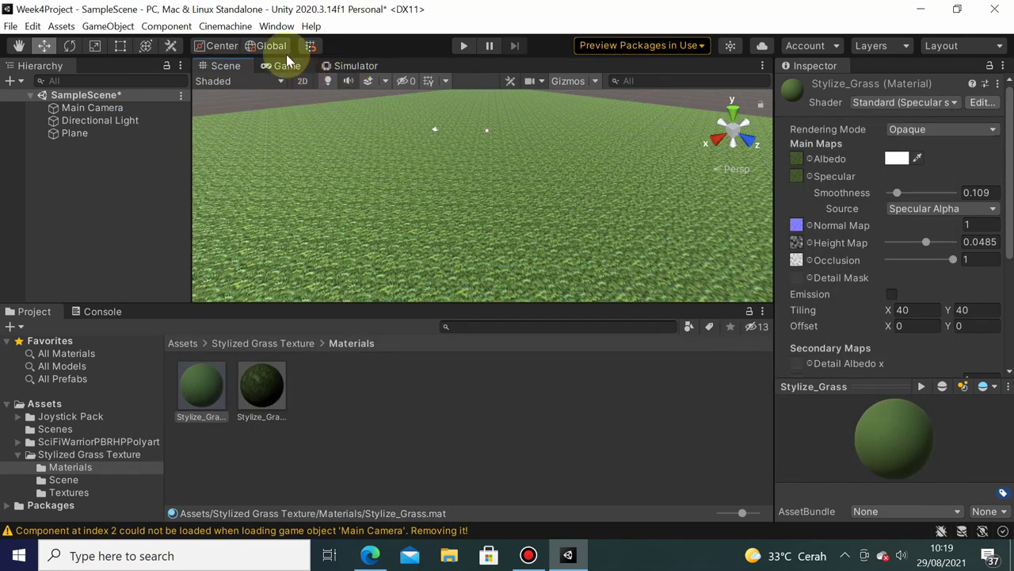
pyautogui.click(354, 66)
pyautogui.click(226, 67)
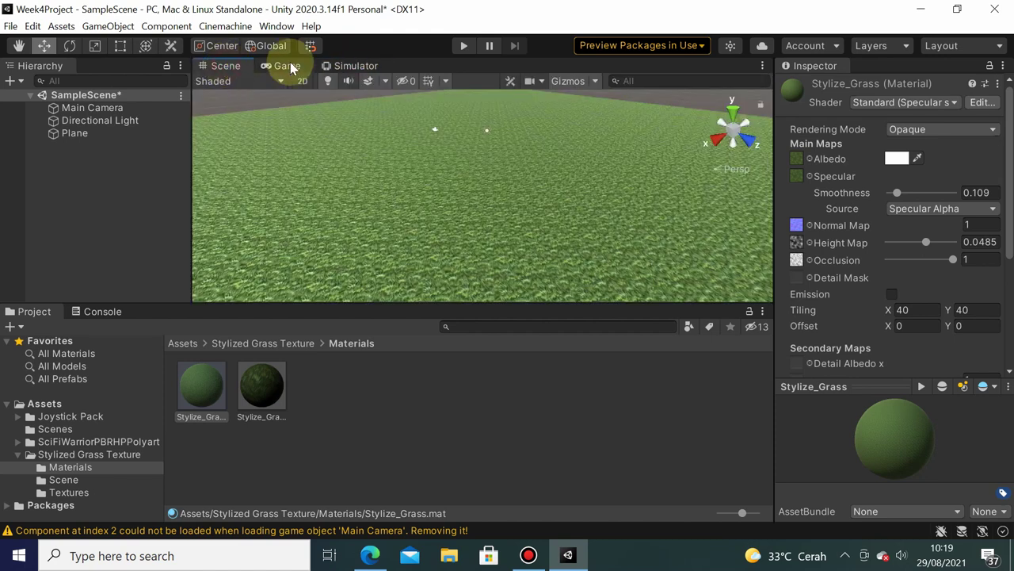
pyautogui.click(353, 67)
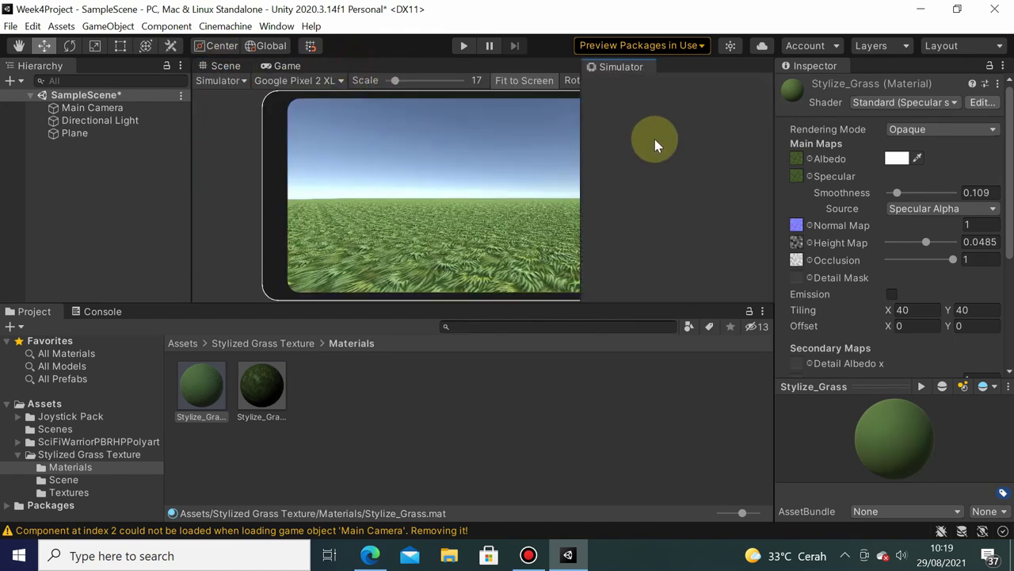
pyautogui.moveTo(560, 143); pyautogui.dragTo(654, 140)
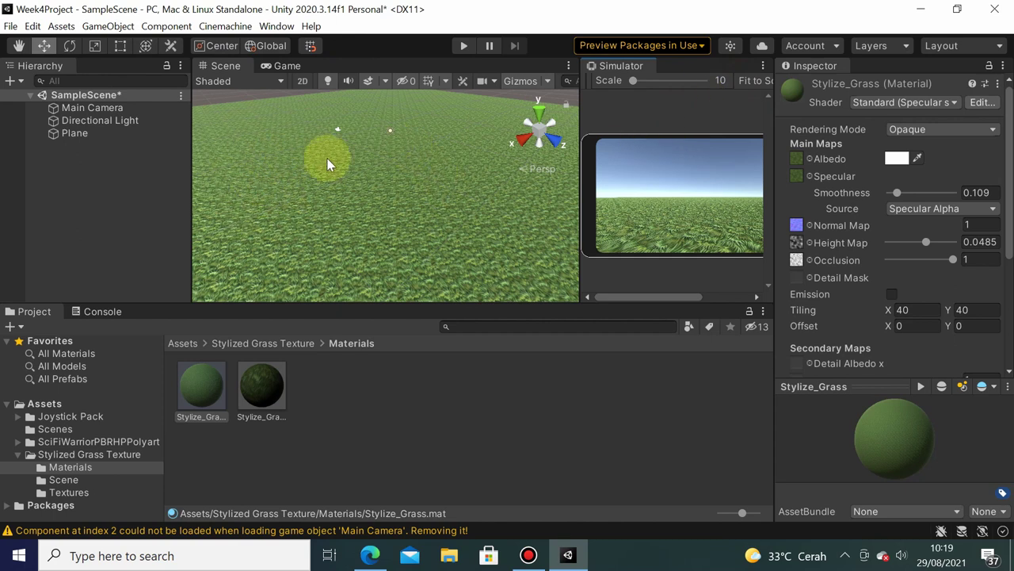
pyautogui.click(287, 24)
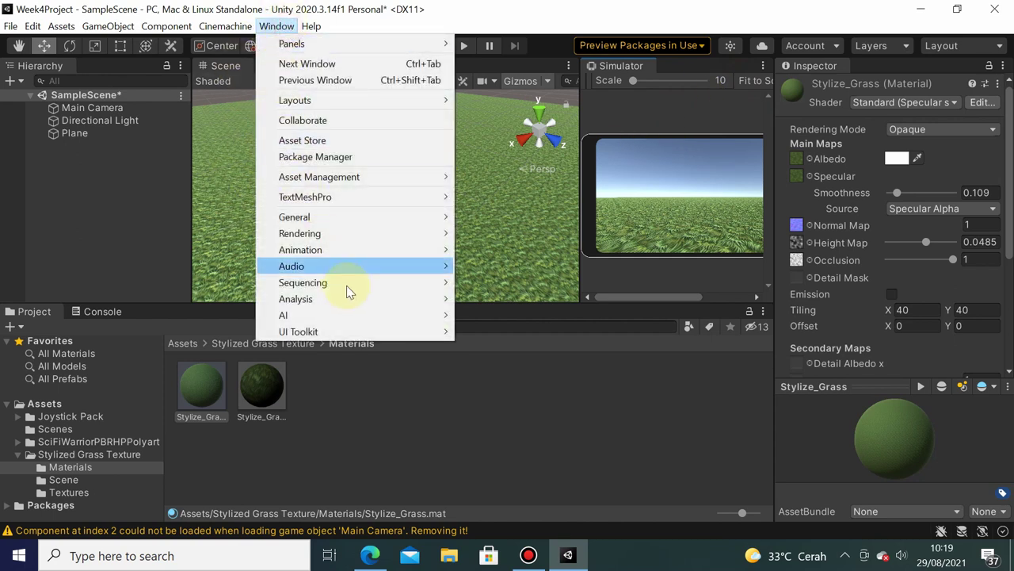
# In the Input Debugger, enable Simulate Touch Input From Mouse or Pen, then close it.
pyautogui.moveTo(353, 300)
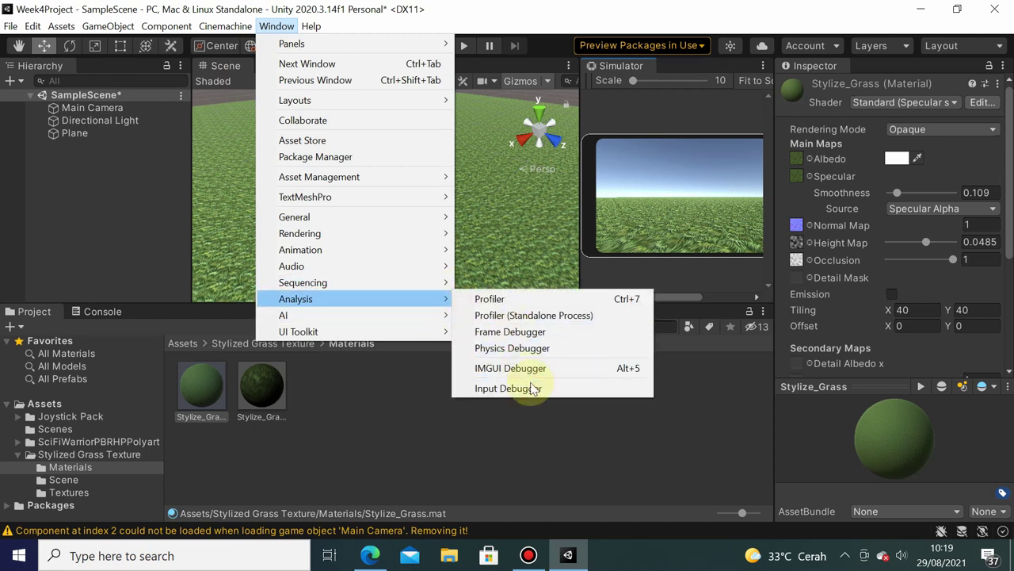
pyautogui.click(525, 388)
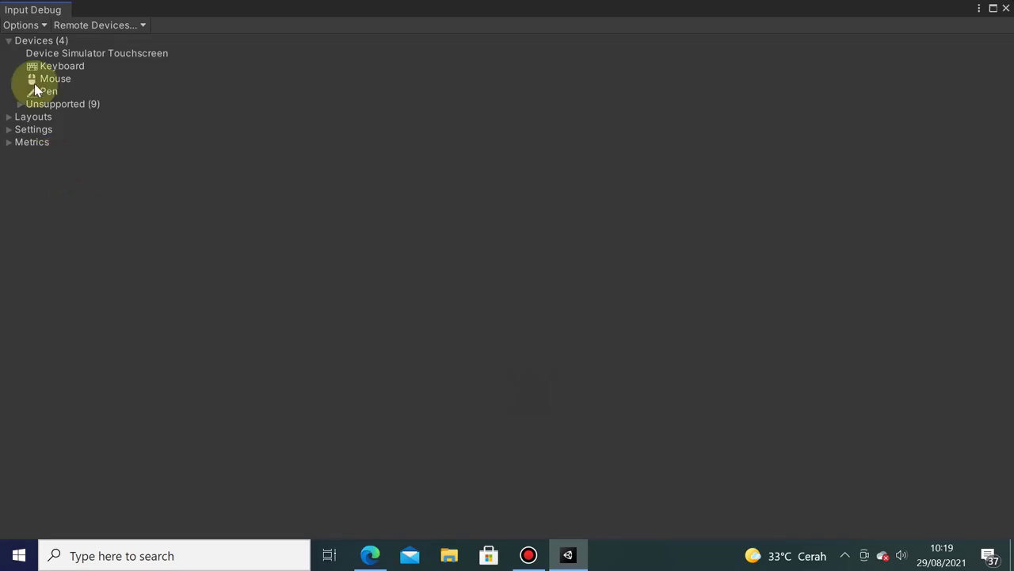
pyautogui.click(39, 24)
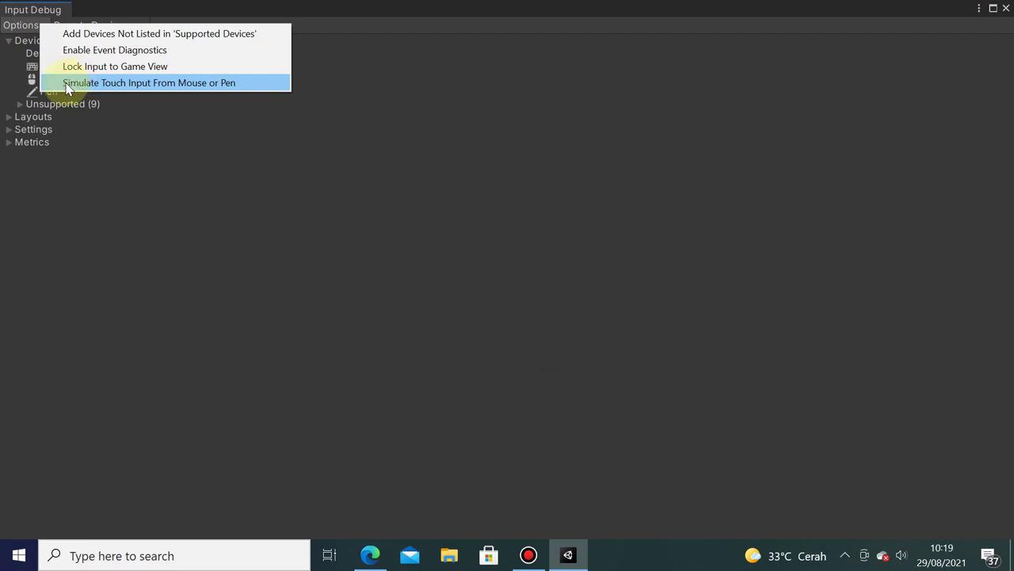
pyautogui.click(84, 82)
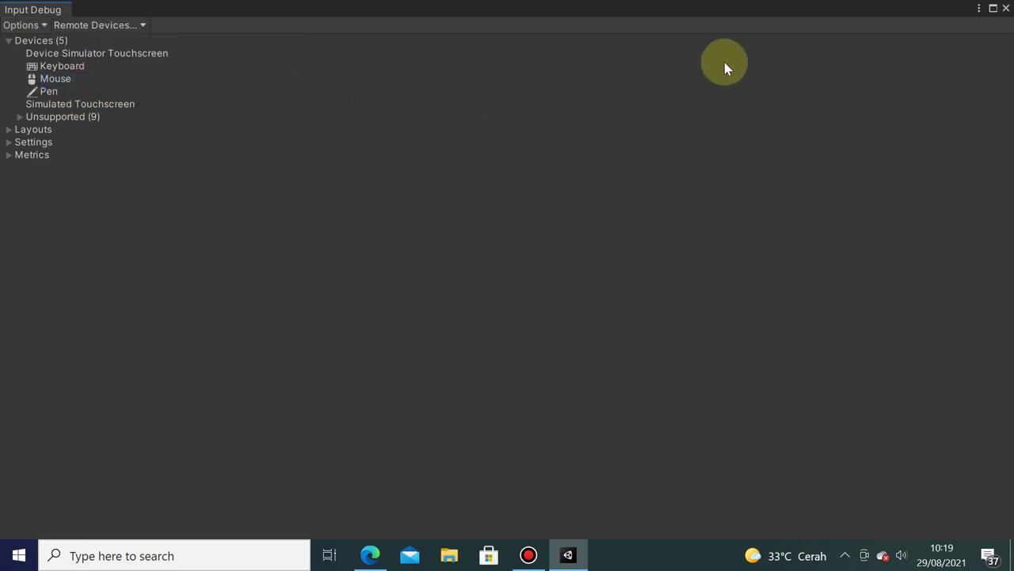
pyautogui.click(1006, 9)
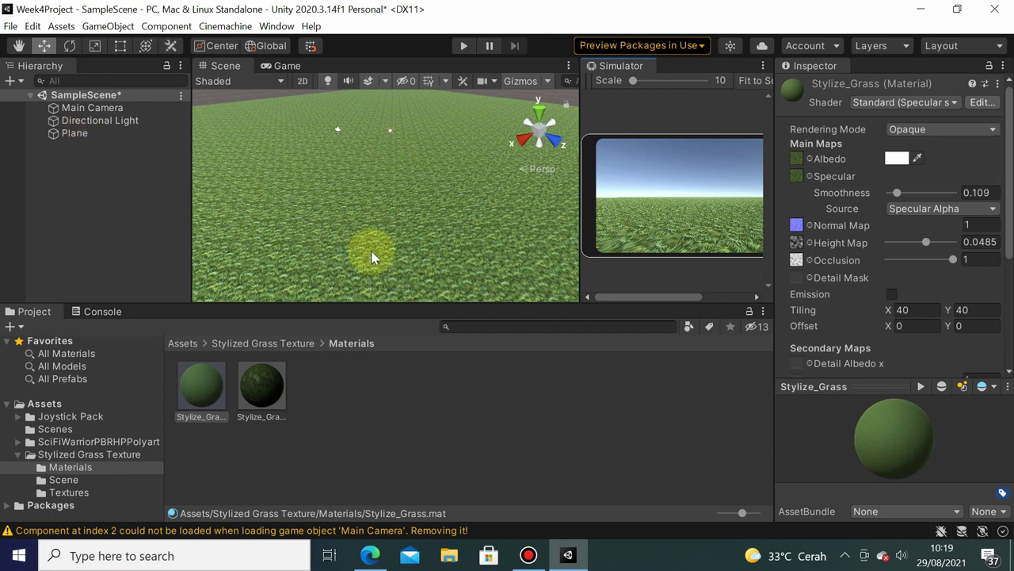
# Drag the PolyartCharacter prefab from SciFiWarriorPBRHPPolyart > Prefabs into the scene.
pyautogui.click(18, 454)
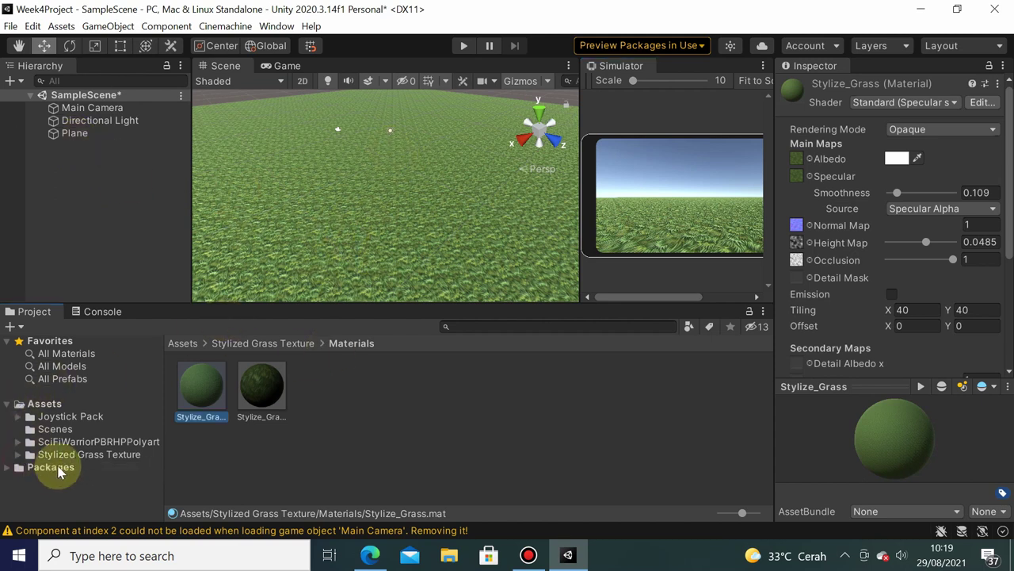
pyautogui.click(17, 442)
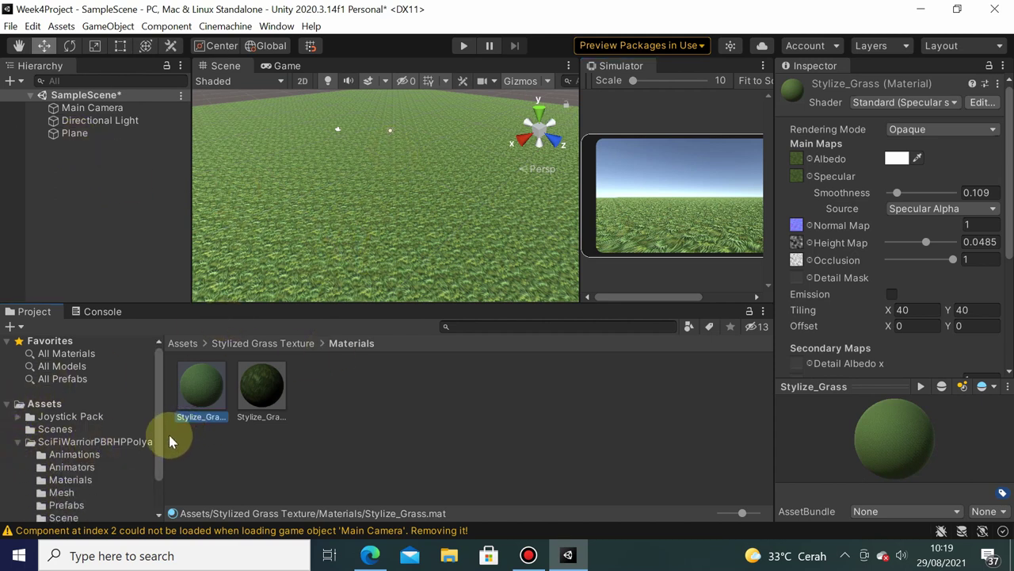
pyautogui.moveTo(161, 443); pyautogui.dragTo(161, 476)
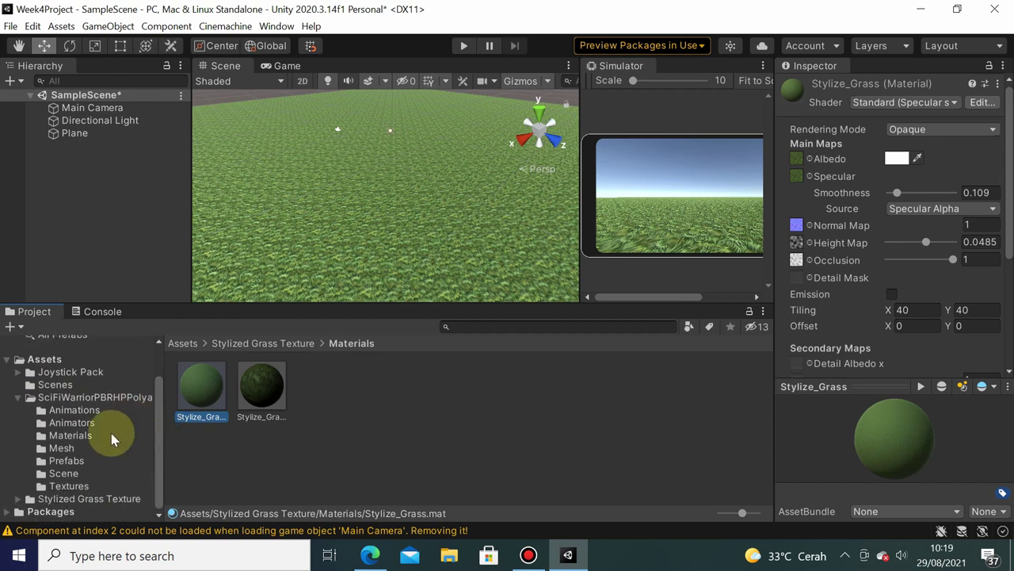
pyautogui.click(68, 462)
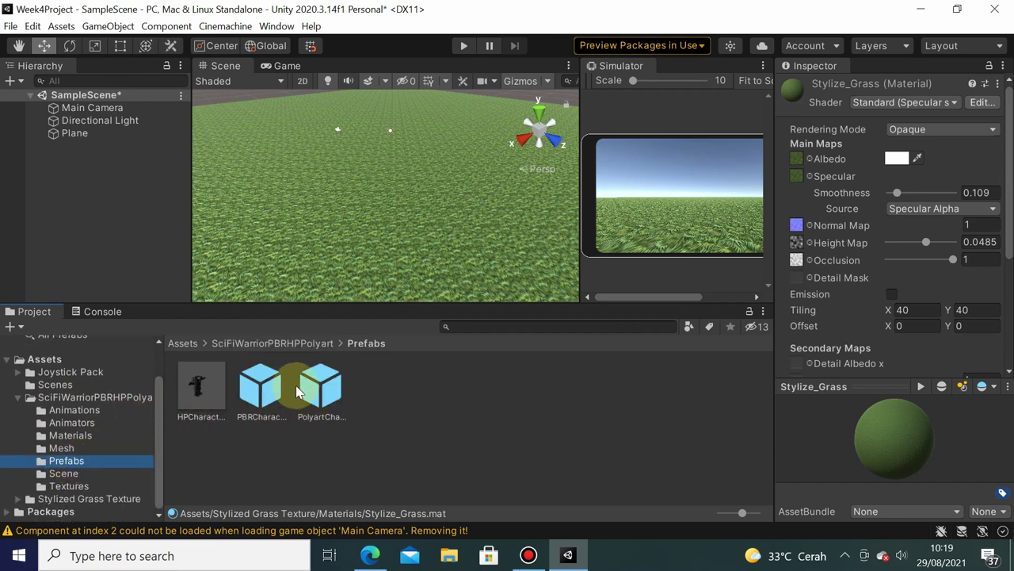
pyautogui.click(339, 399)
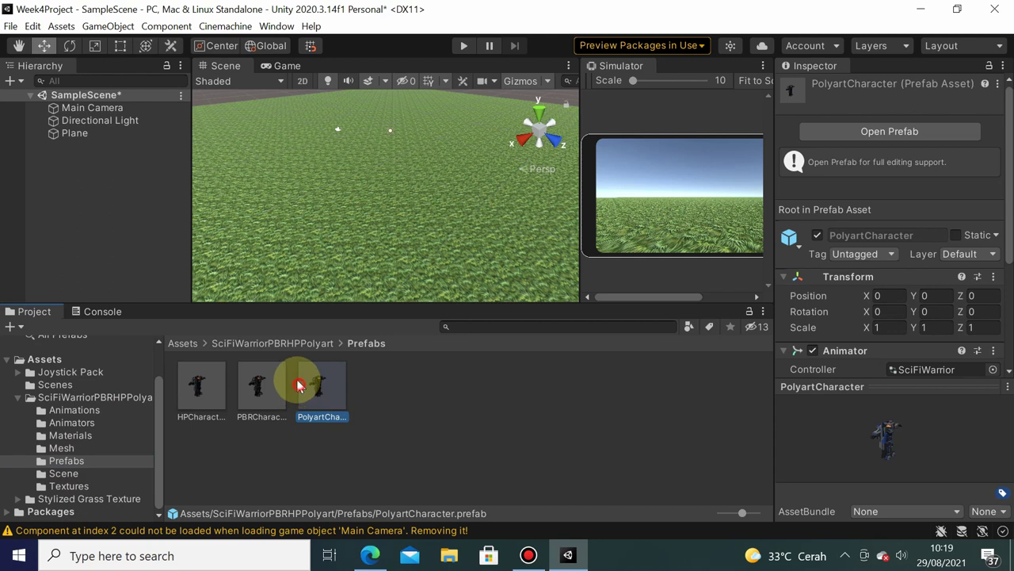
pyautogui.moveTo(299, 385); pyautogui.dragTo(354, 165)
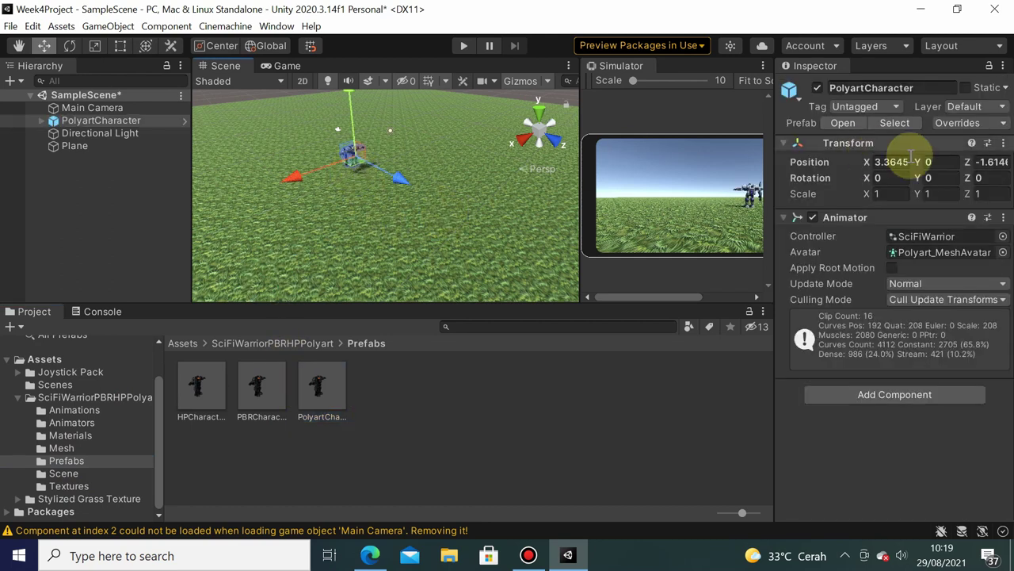
# Reset the character's Transform to position and rotation 0, then frame it in the Scene view.
pyautogui.click(1002, 143)
pyautogui.click(965, 161)
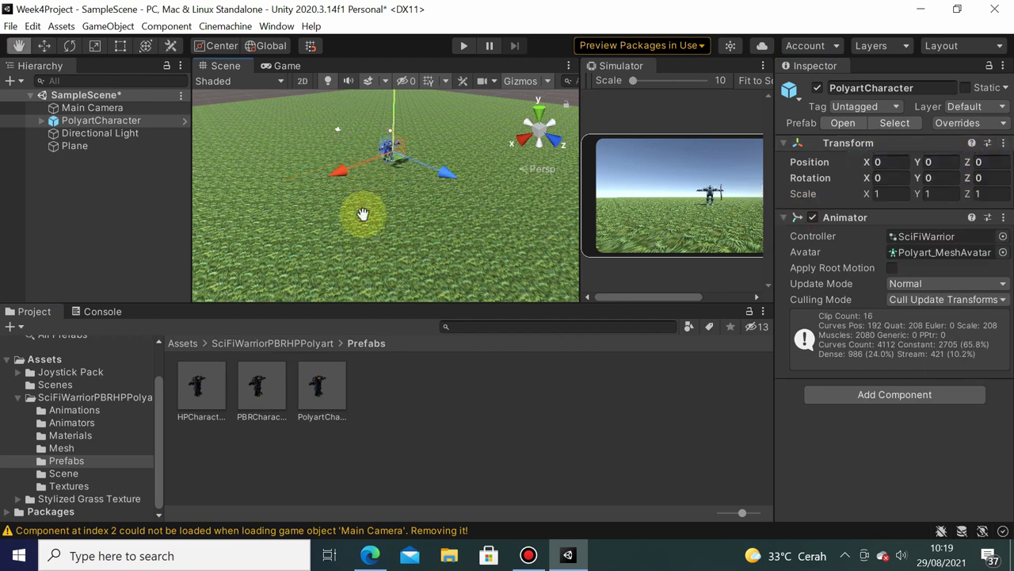
pyautogui.doubleClick(94, 120)
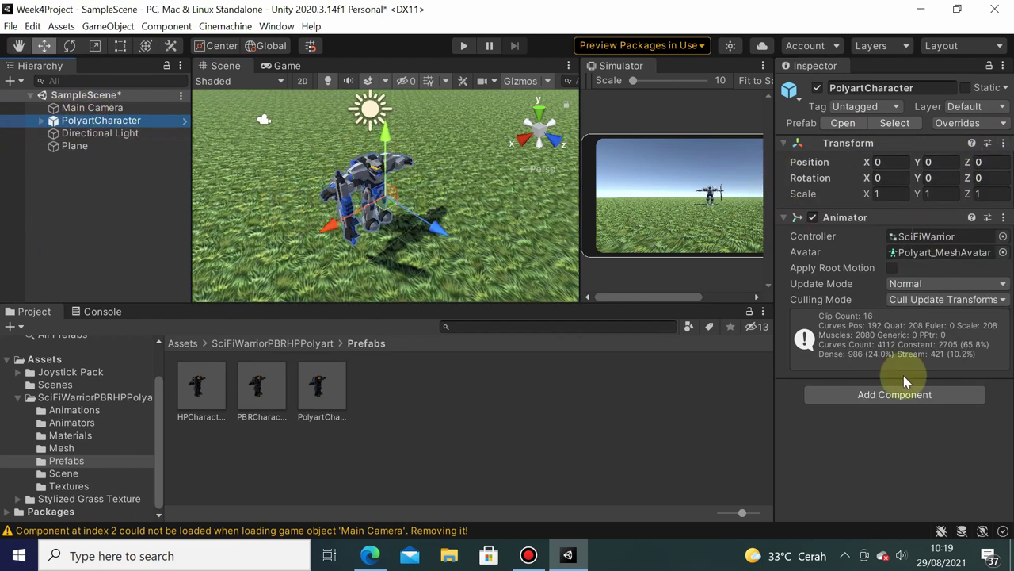
# Add a Rigidbody component to PolyartCharacter.
pyautogui.click(904, 393)
pyautogui.write('rig')
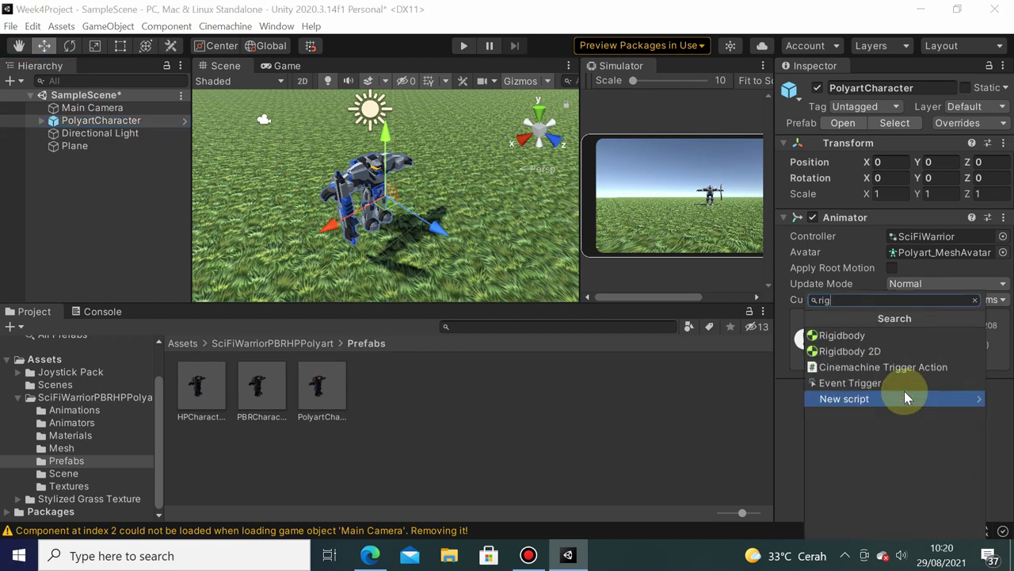
pyautogui.click(881, 334)
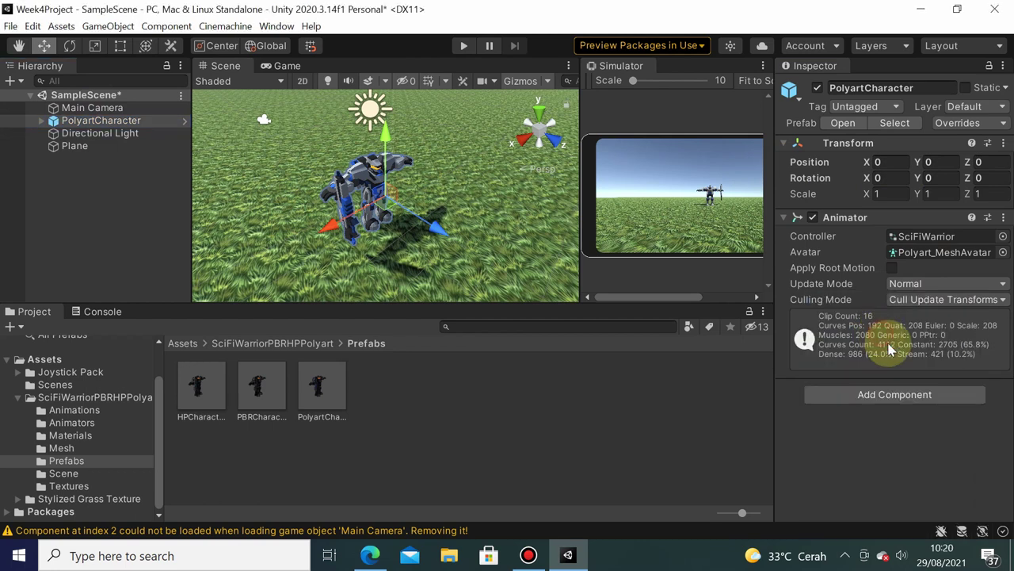
pyautogui.scroll(-2, 912, 397)
# Add a Box Collider with Center Y 1.14 and Size Y 2.1 to cover the body.
pyautogui.click(878, 507)
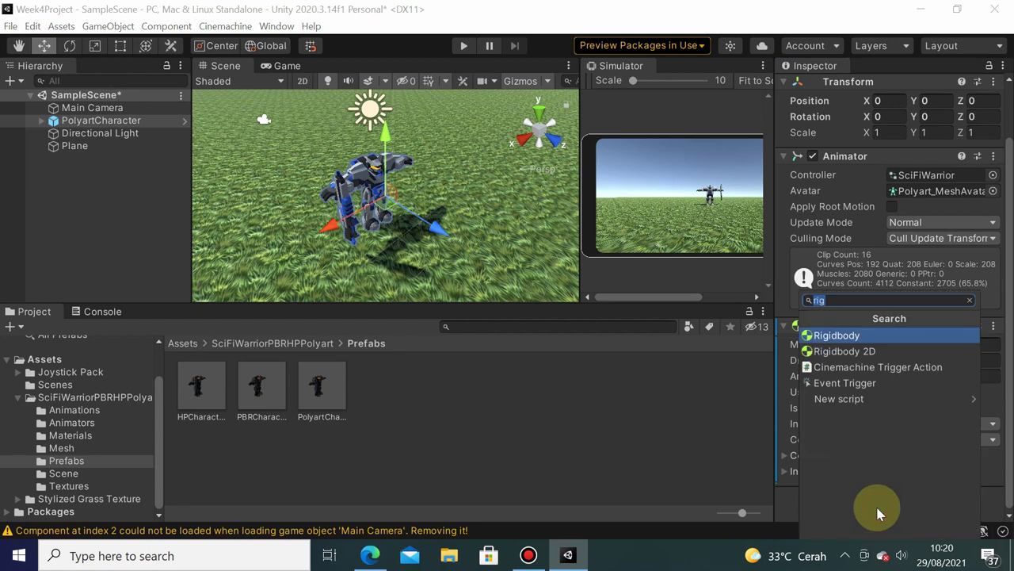
pyautogui.write('box')
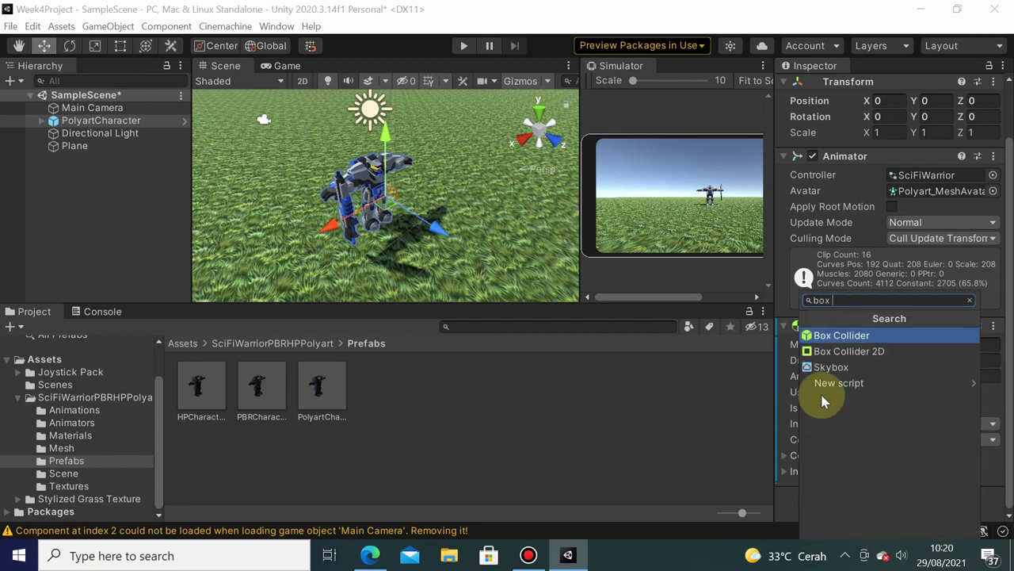
pyautogui.click(860, 336)
pyautogui.scroll(-2, 962, 366)
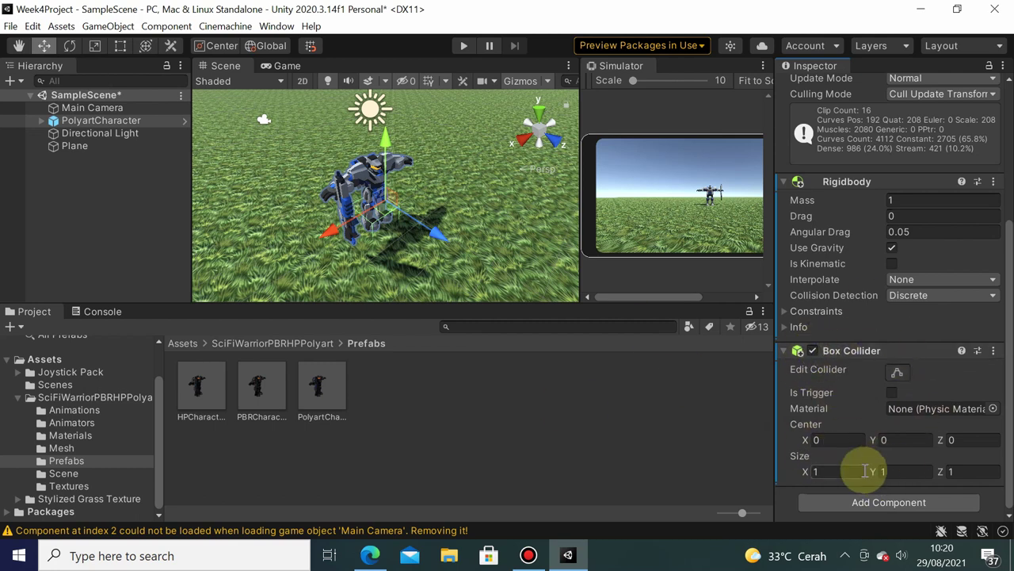
pyautogui.moveTo(874, 470)
pyautogui.mouseDown()
pyautogui.moveTo(945, 442)
pyautogui.moveTo(907, 454)
pyautogui.moveTo(914, 441)
pyautogui.mouseUp()
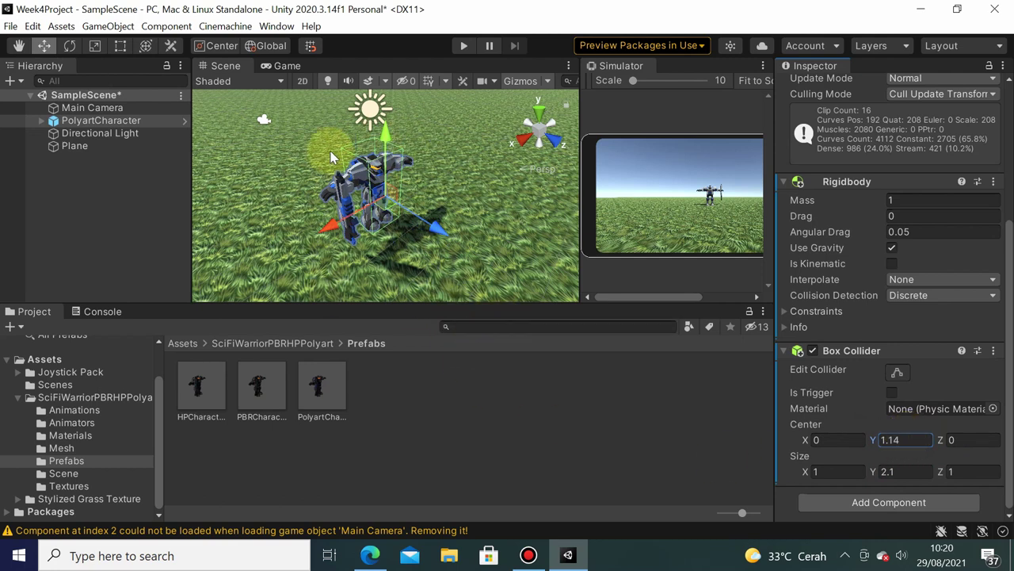
pyautogui.moveTo(425, 151)
pyautogui.mouseDown(button='middle')
pyautogui.moveTo(429, 194)
pyautogui.moveTo(375, 232)
pyautogui.moveTo(317, 253)
pyautogui.mouseUp(button='middle')
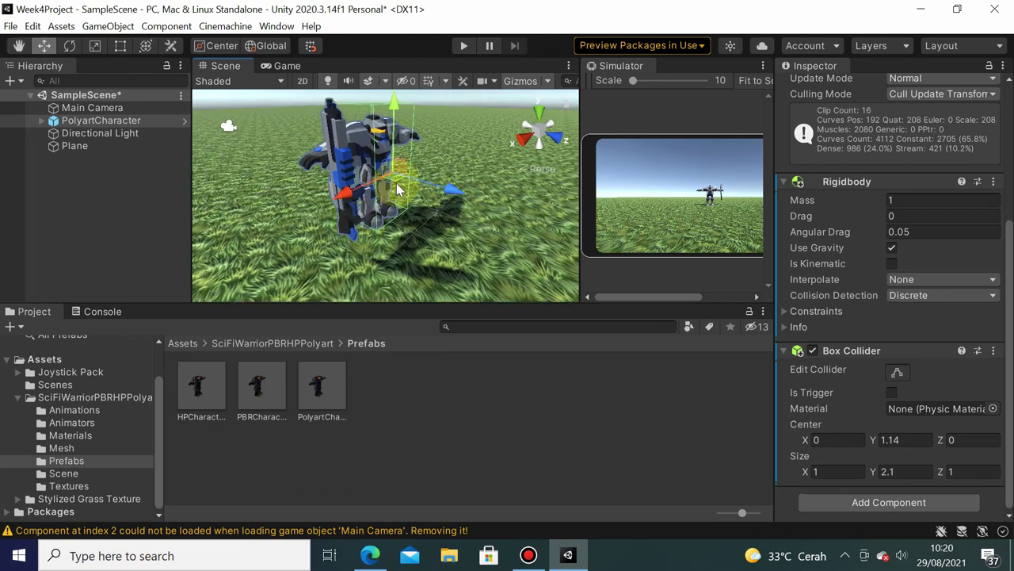
pyautogui.click(463, 45)
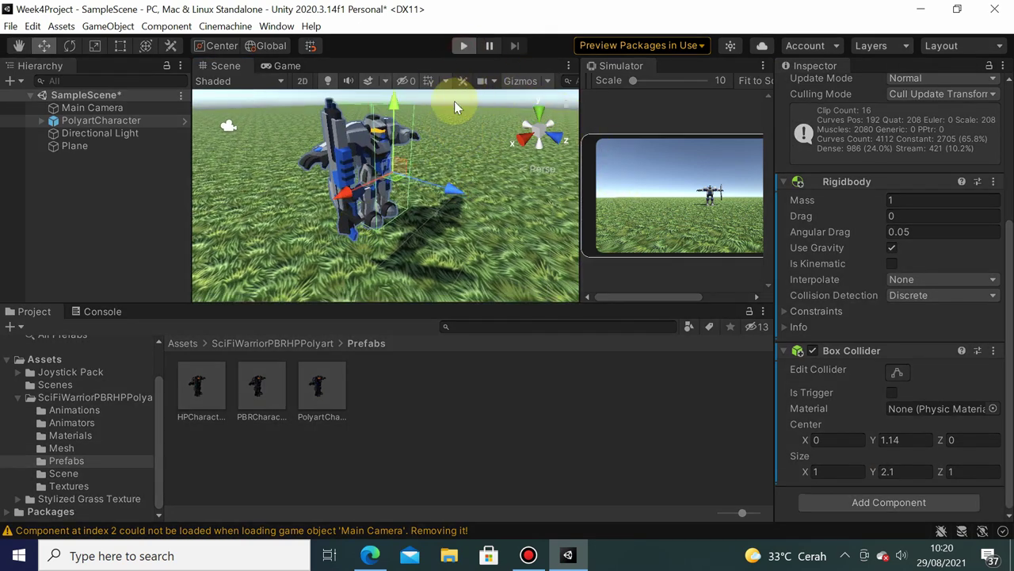
# Test-run the scene briefly, then rename PolyartCharacter to Warrior.
pyautogui.click(464, 45)
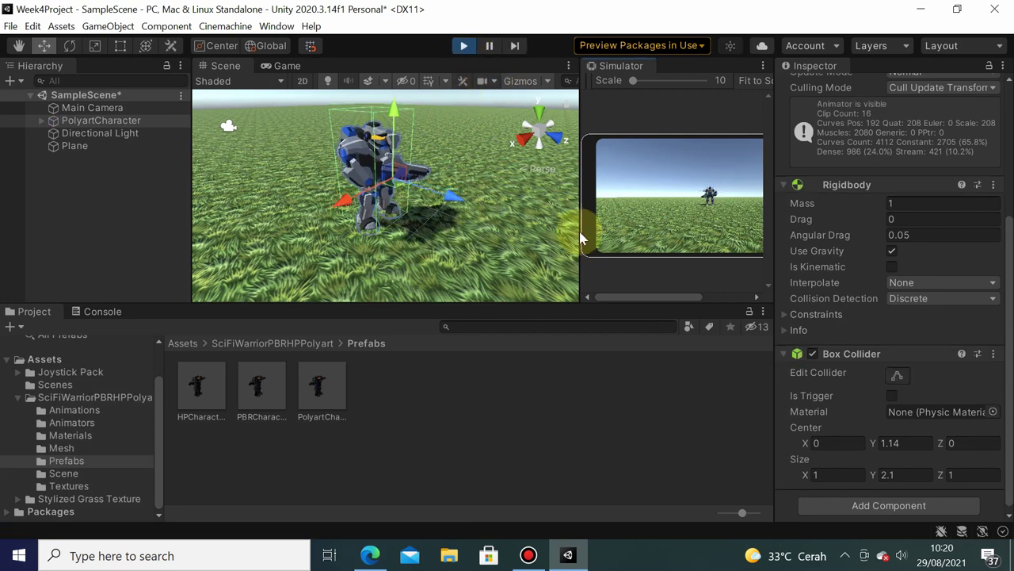
pyautogui.click(465, 46)
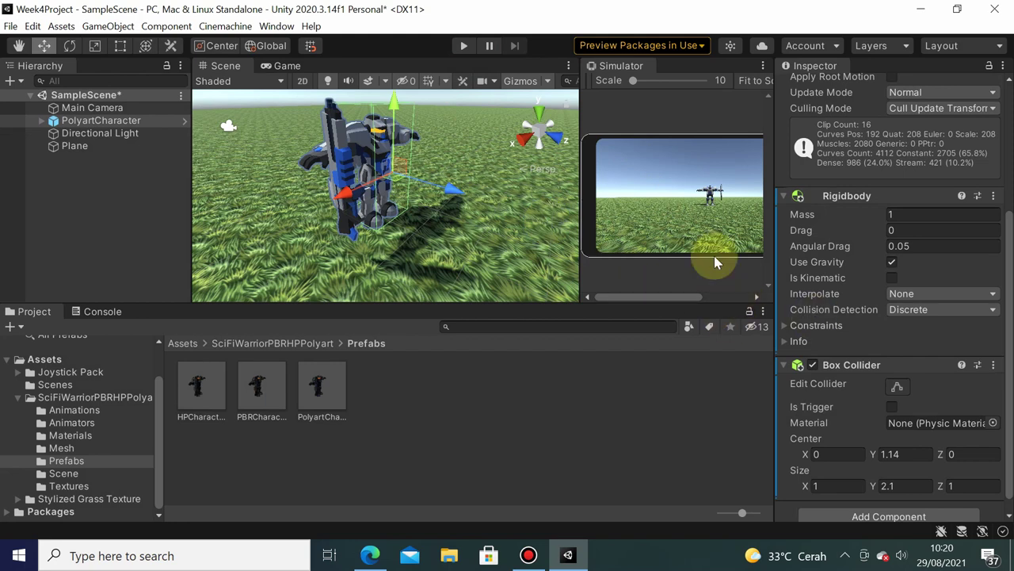
pyautogui.scroll(5, 935, 269)
pyautogui.scroll(-5, 919, 277)
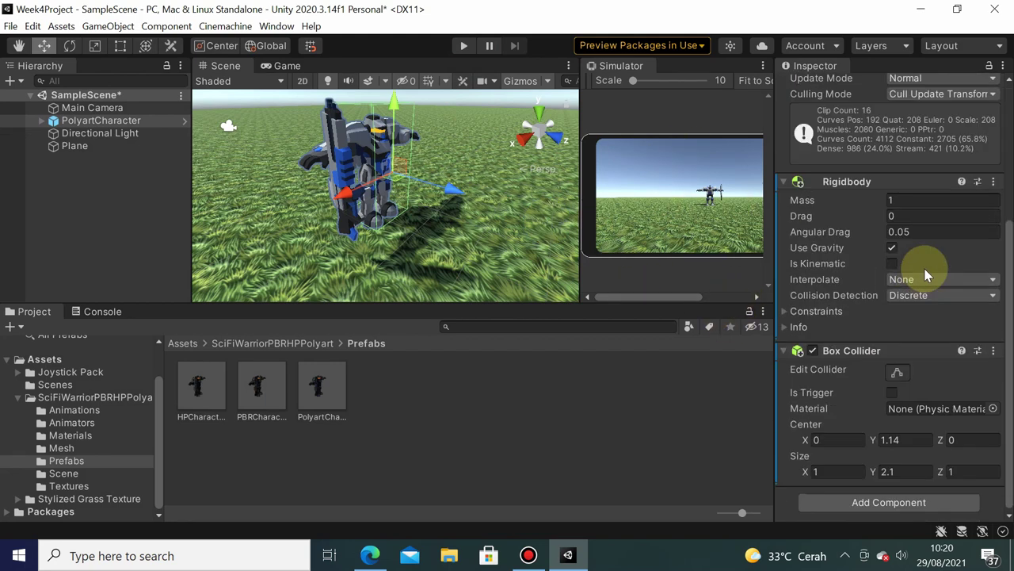
pyautogui.scroll(5, 911, 269)
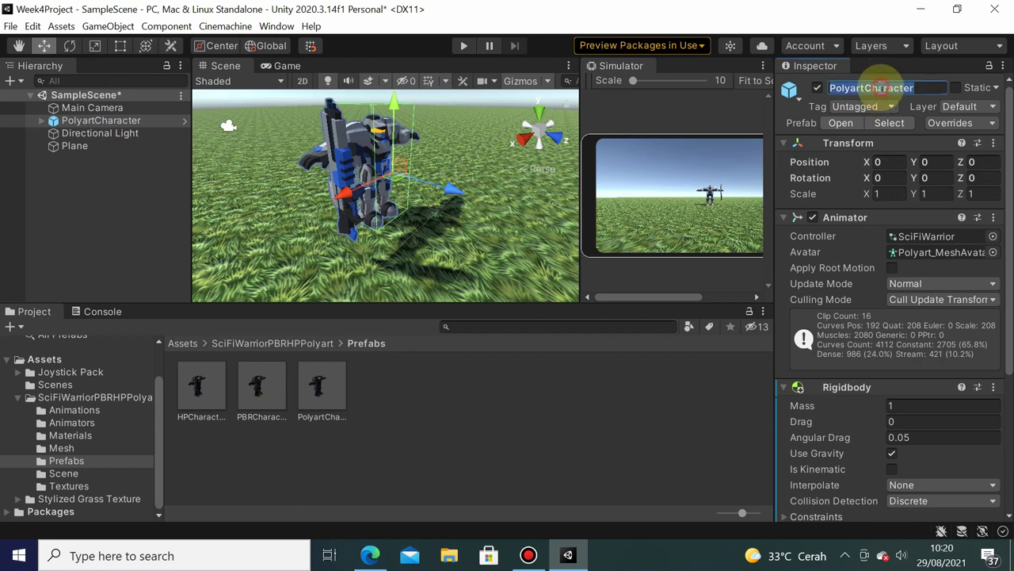
pyautogui.write('WWar')
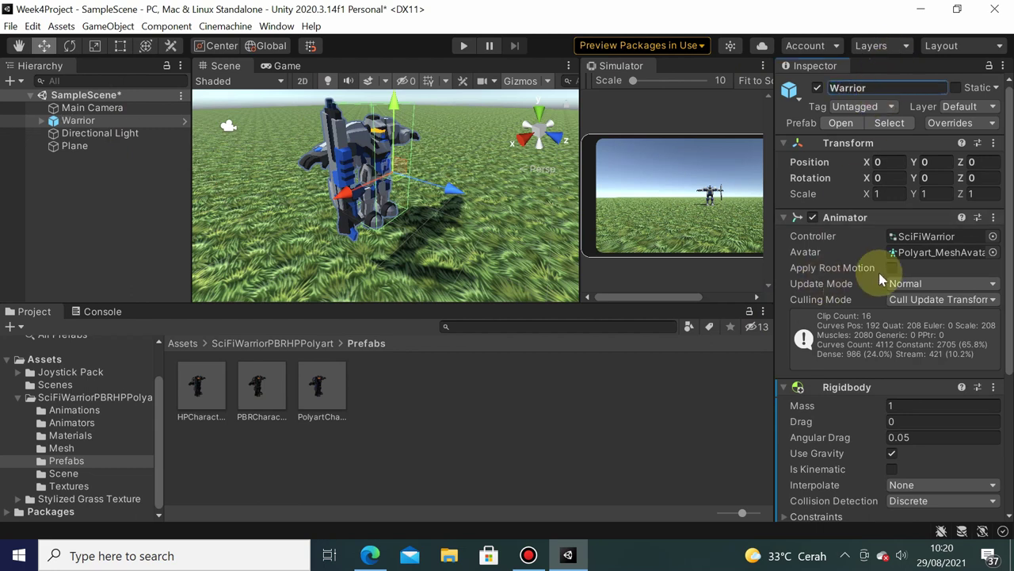
# Open the SciFiWarrior animator controller's graph and pan to the idle states.
pyautogui.click(924, 237)
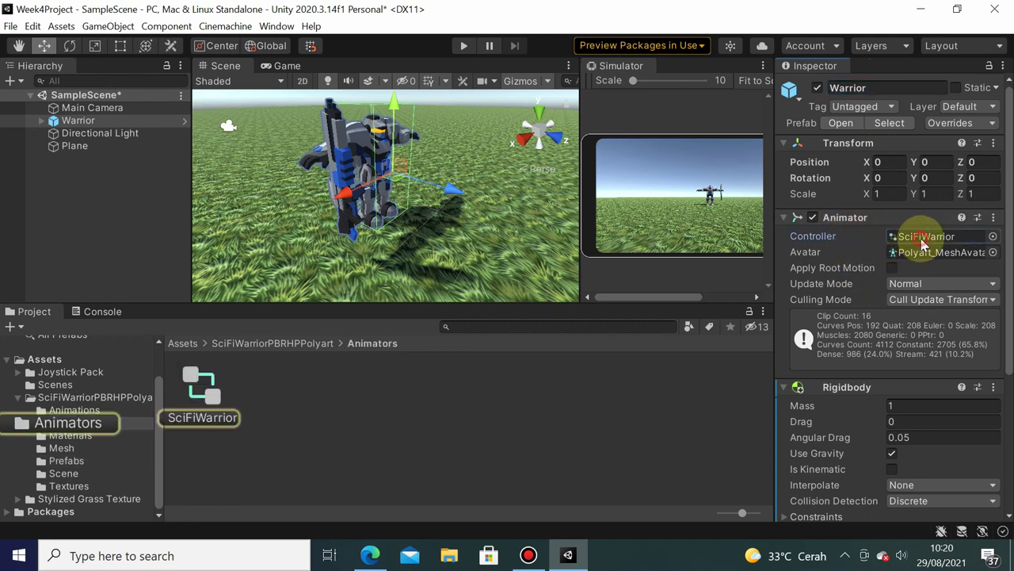
pyautogui.doubleClick(926, 237)
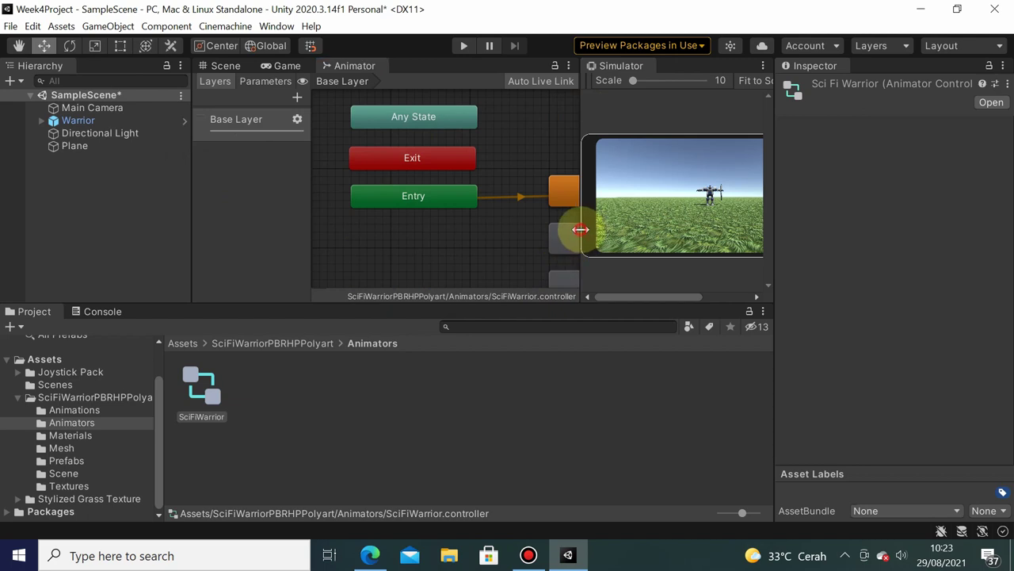
pyautogui.moveTo(581, 229); pyautogui.dragTo(616, 229)
pyautogui.moveTo(498, 264); pyautogui.dragTo(376, 212, button='middle')
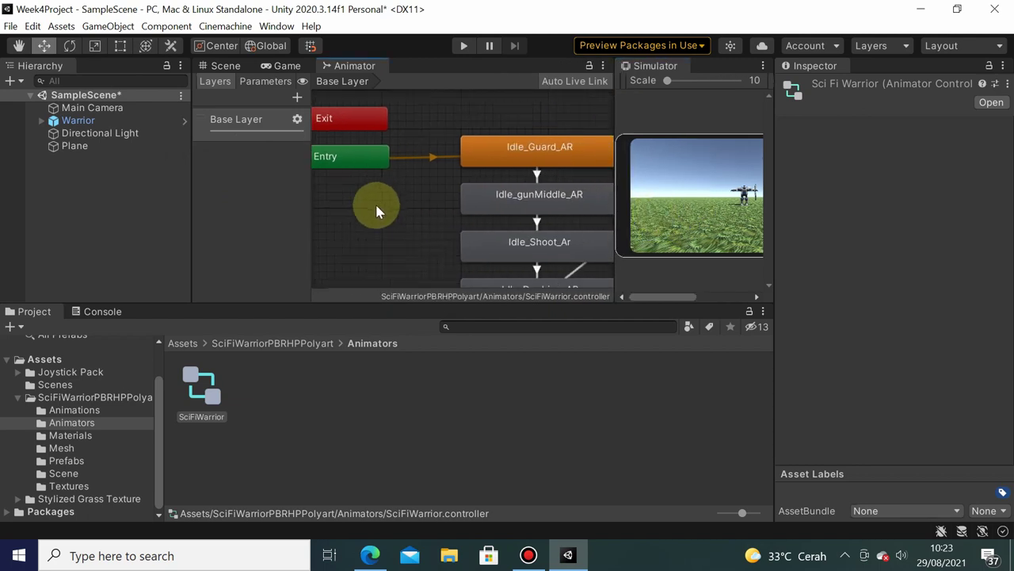
pyautogui.moveTo(454, 177); pyautogui.dragTo(389, 211, button='middle')
# Select the Idle_Guard_AR state and its Idle_gunMiddle_AR transition to view their settings.
pyautogui.click(477, 168)
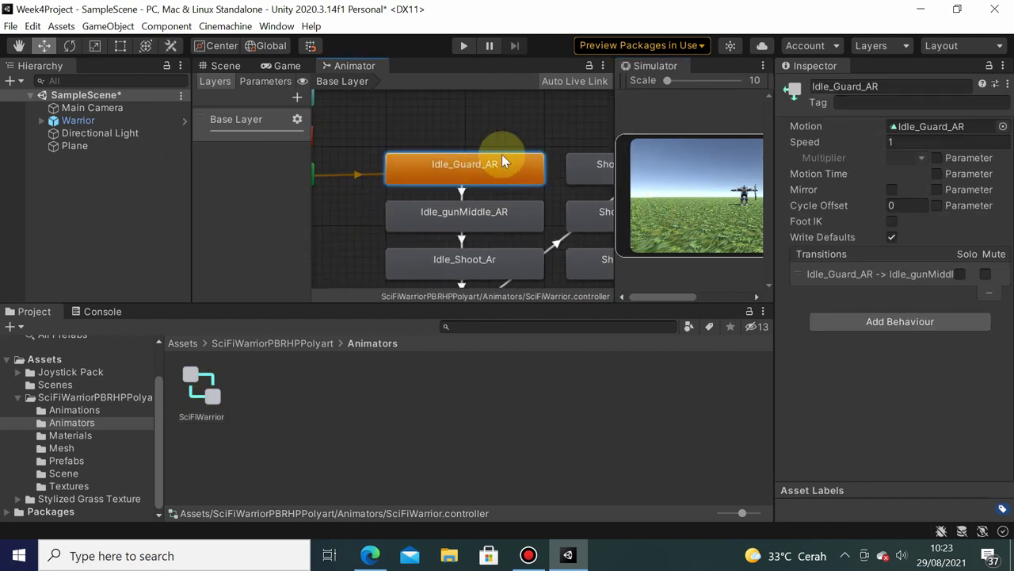
pyautogui.click(461, 193)
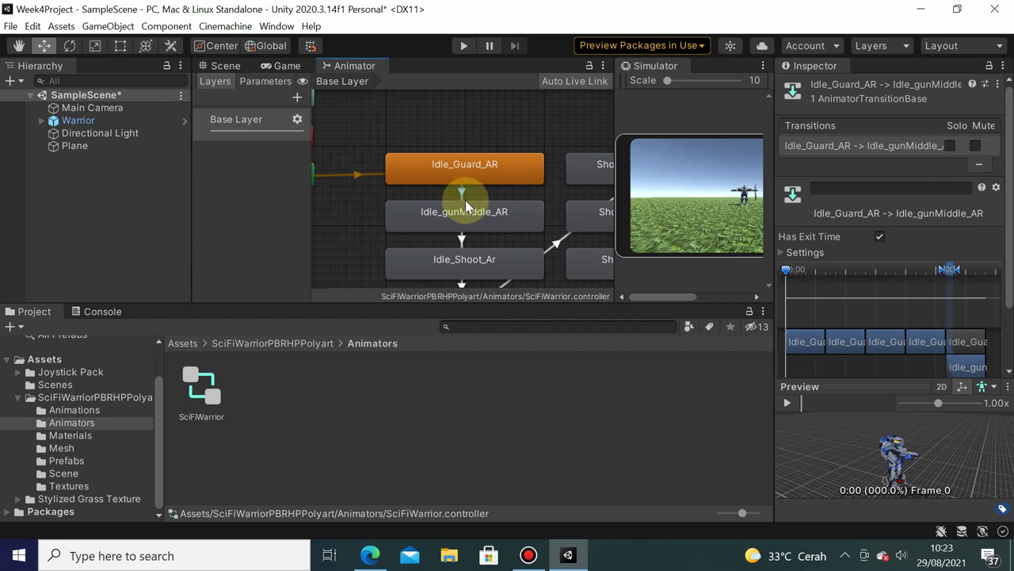
pyautogui.click(464, 220)
pyautogui.click(460, 178)
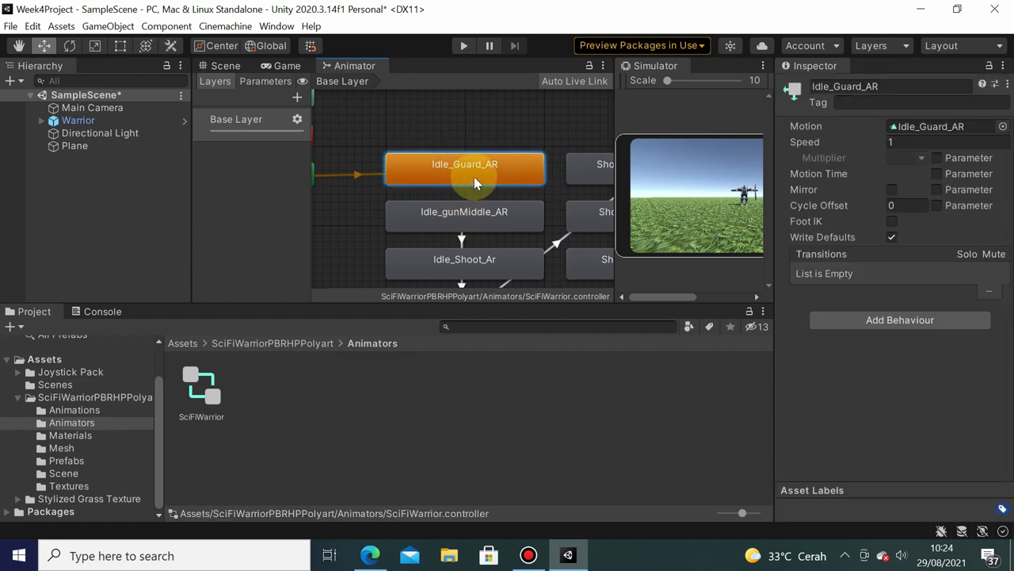
# Convert Idle_Guard_AR with Create new BlendTree in State and select the new Blend Tree node.
pyautogui.rightClick(431, 176)
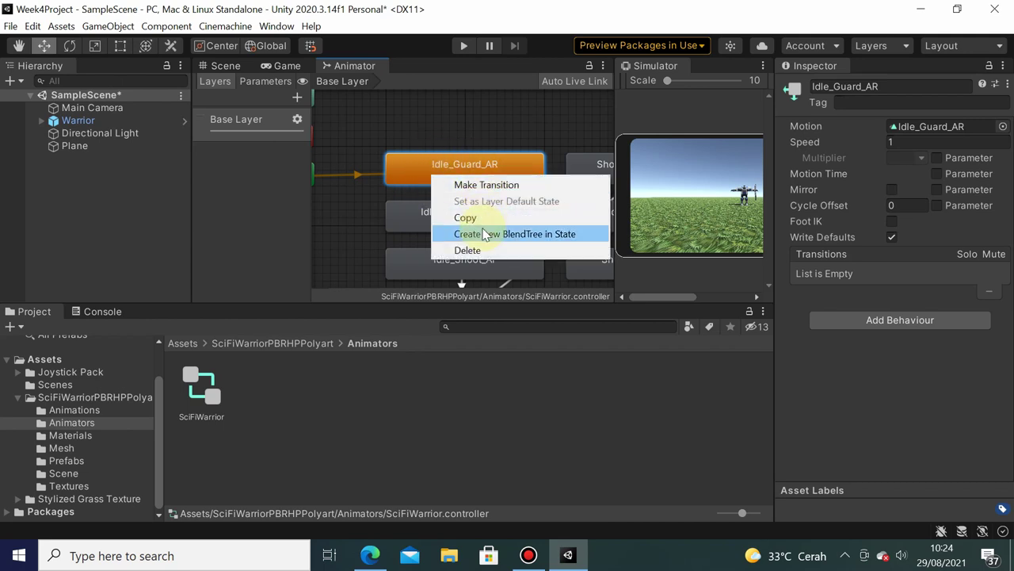
pyautogui.click(484, 234)
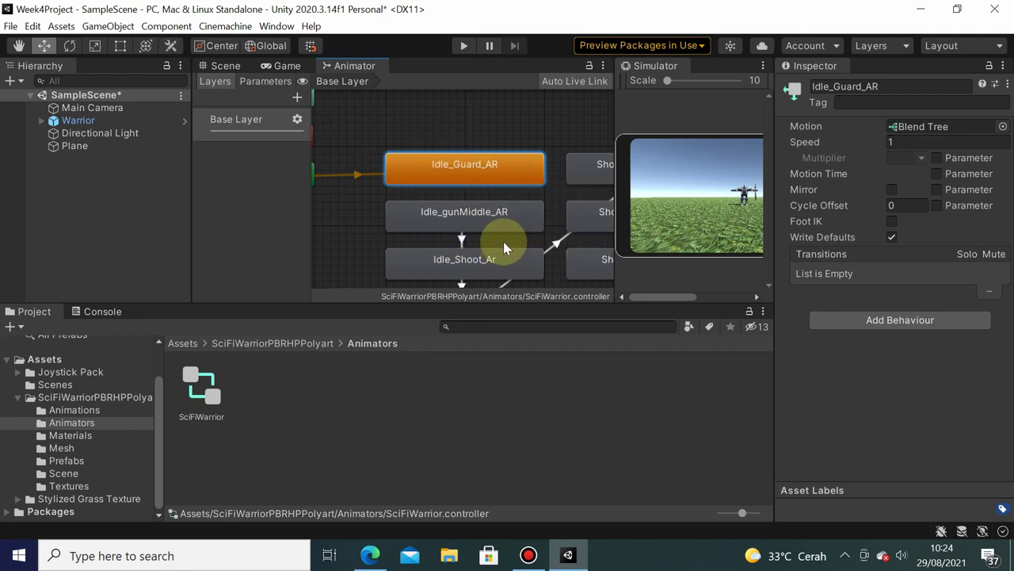
pyautogui.doubleClick(472, 179)
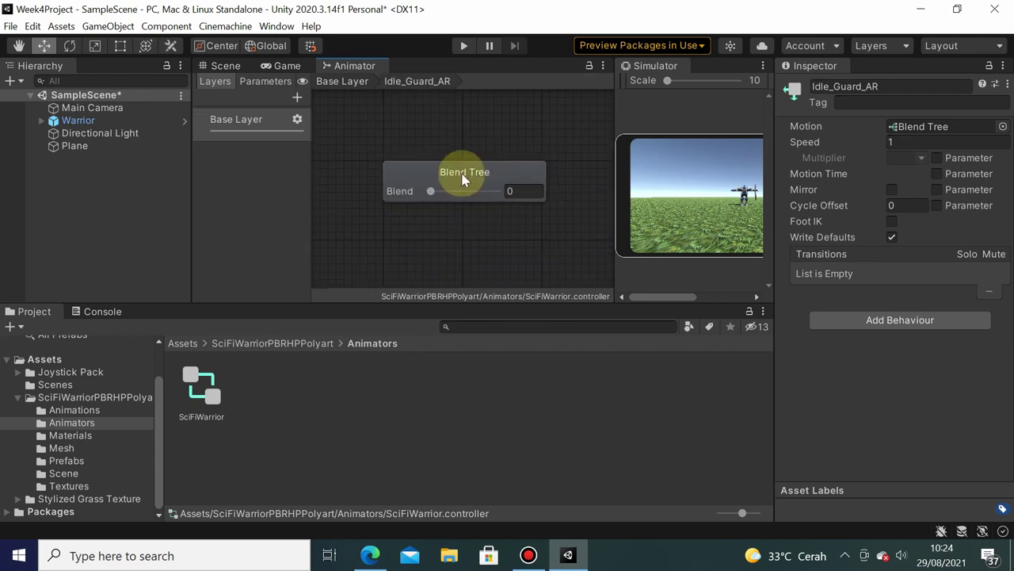
pyautogui.click(434, 195)
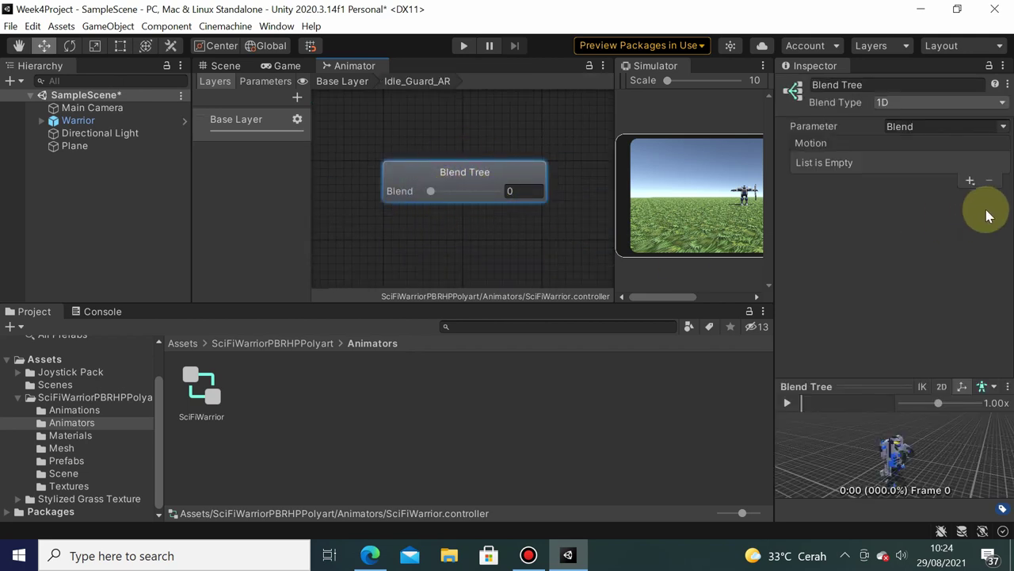
# Add two motion fields holding Idle_Guard_AR and Run_guard_AR.
pyautogui.click(971, 182)
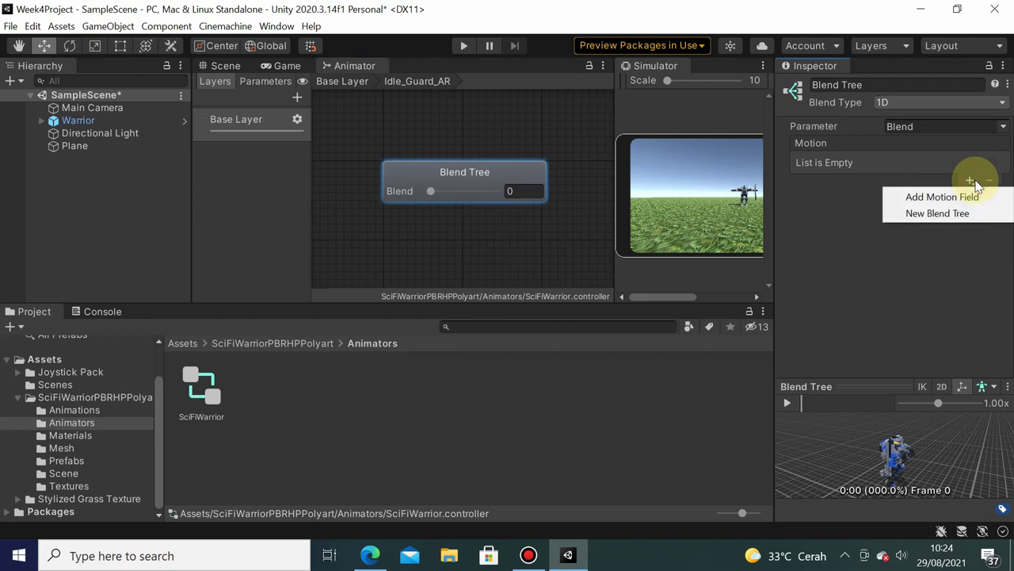
pyautogui.click(973, 198)
pyautogui.click(972, 182)
pyautogui.click(969, 200)
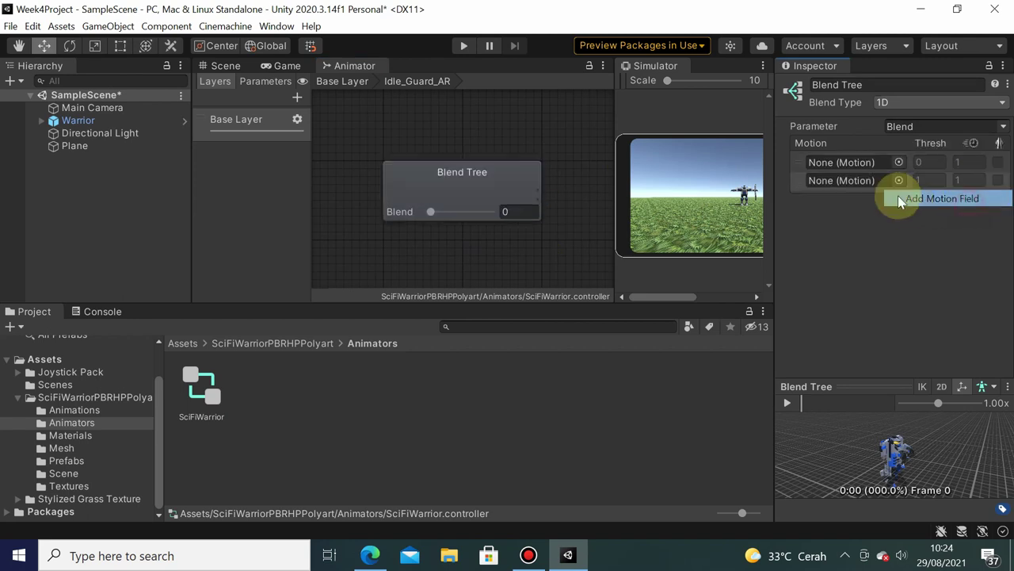
pyautogui.click(899, 216)
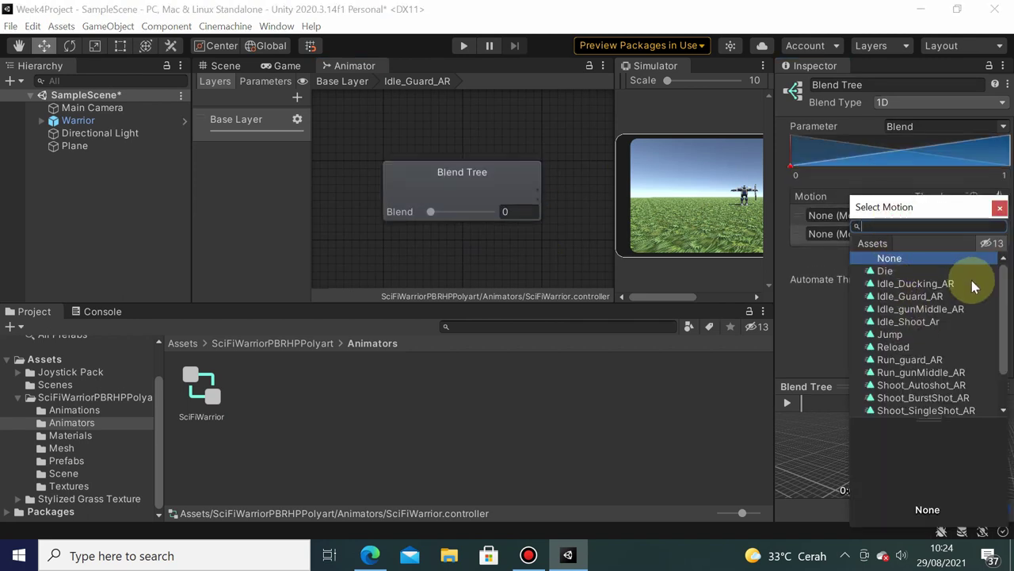
pyautogui.doubleClick(920, 296)
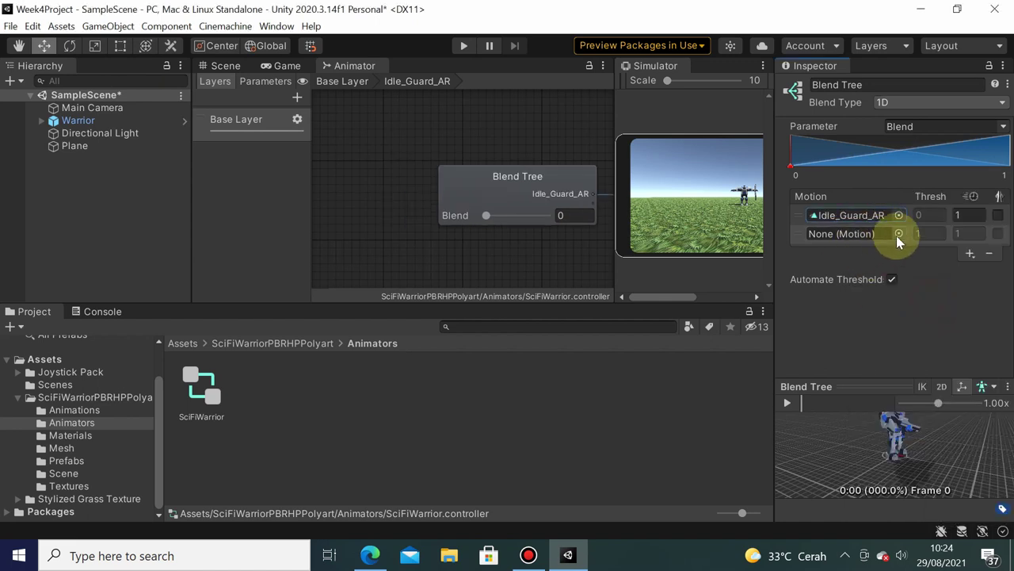
pyautogui.click(898, 233)
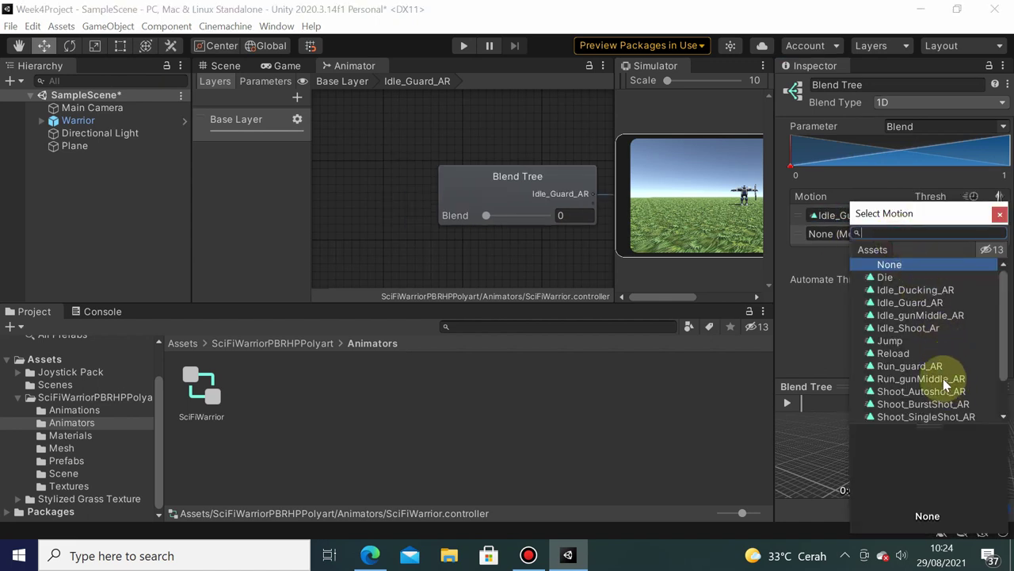
pyautogui.doubleClick(926, 365)
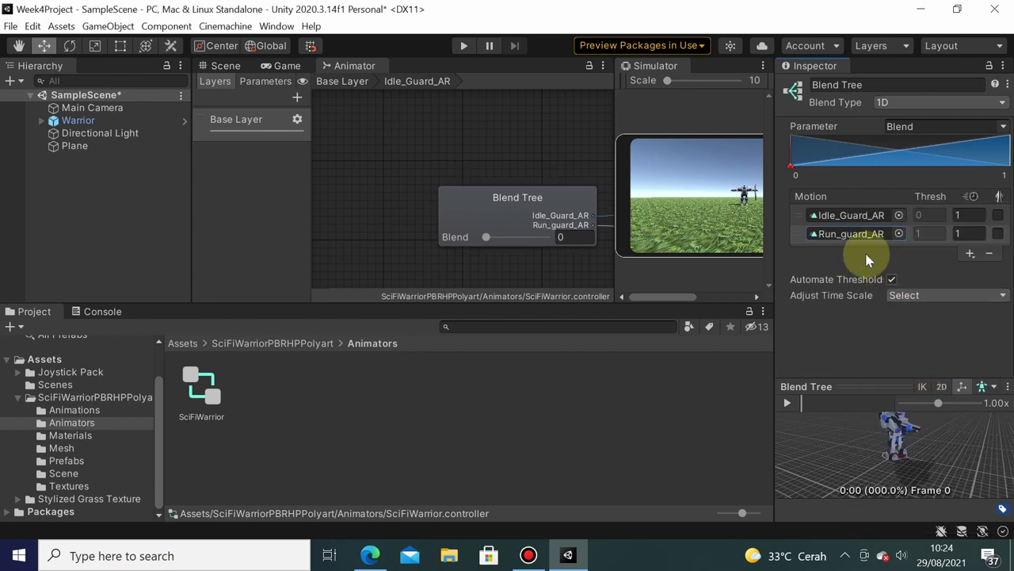
# Play the blend tree preview and slide the blend value from 0 to 1.
pyautogui.click(788, 403)
pyautogui.moveTo(830, 380); pyautogui.dragTo(850, 320)
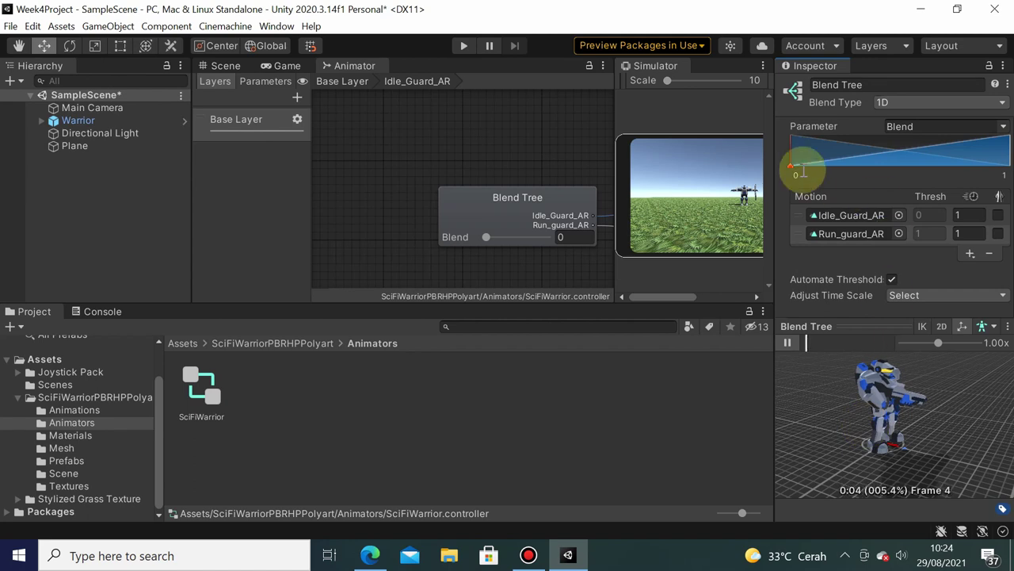
pyautogui.moveTo(793, 169)
pyautogui.mouseDown()
pyautogui.moveTo(1007, 150)
pyautogui.moveTo(968, 146)
pyautogui.moveTo(1008, 150)
pyautogui.moveTo(765, 164)
pyautogui.mouseUp()
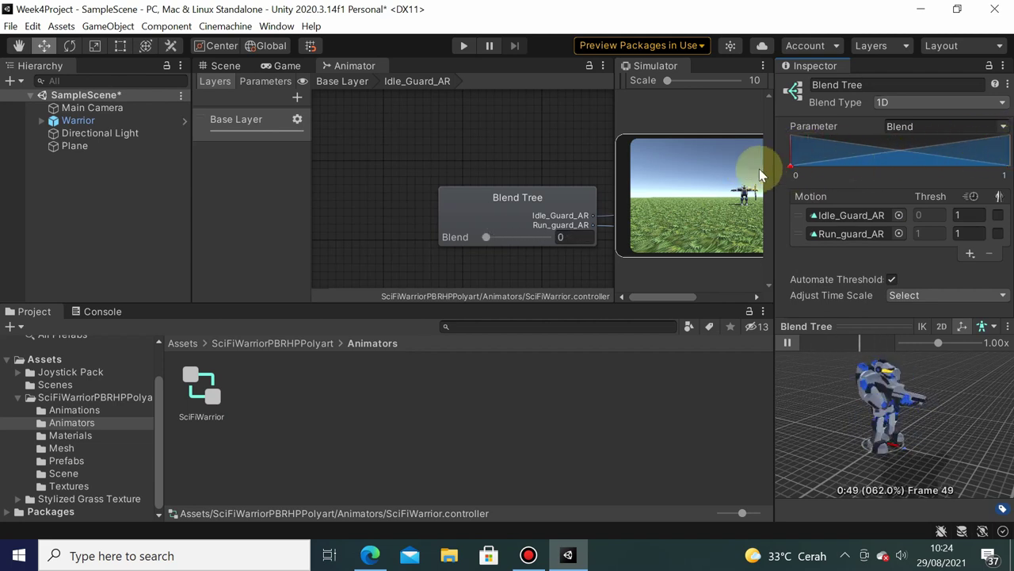
# Pause the preview and delete the Blend parameter from the Parameters list.
pyautogui.click(787, 343)
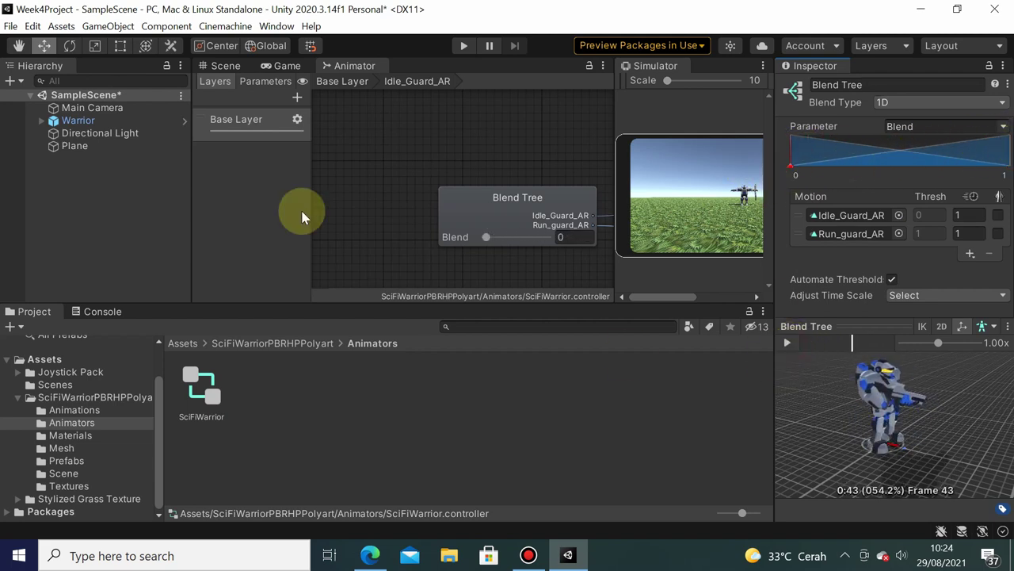
pyautogui.click(266, 81)
pyautogui.rightClick(214, 121)
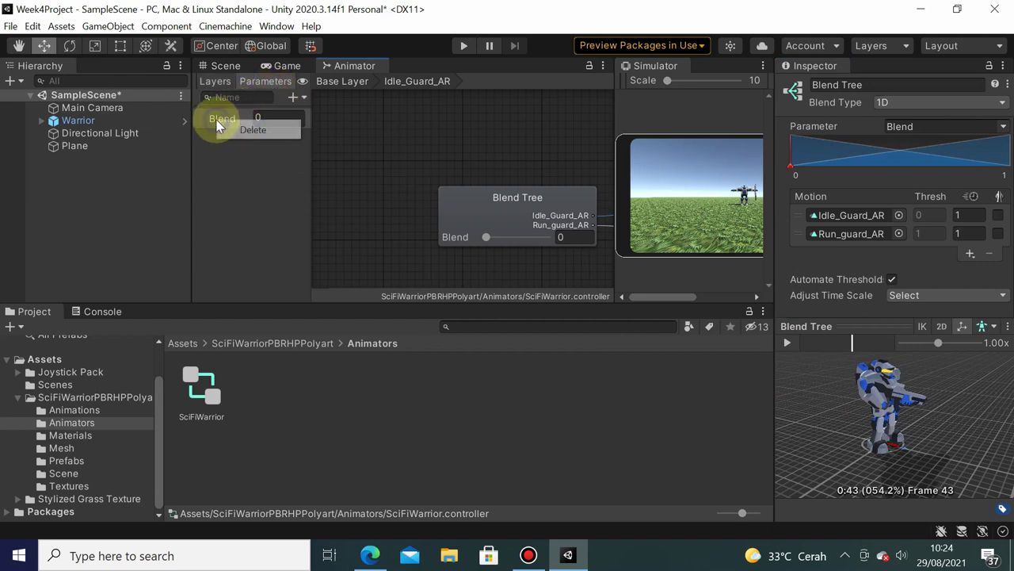
pyautogui.click(234, 127)
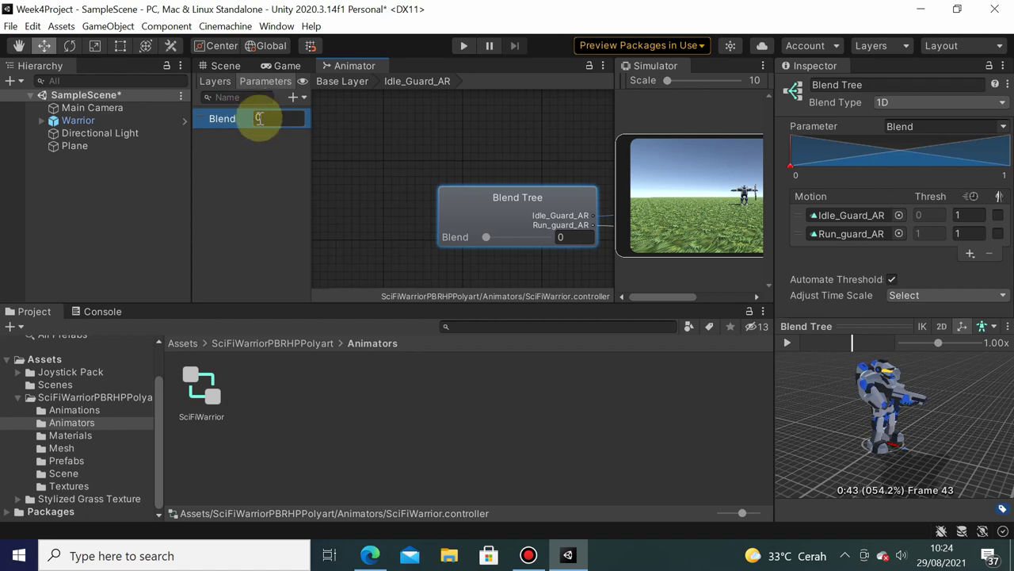
pyautogui.rightClick(238, 118)
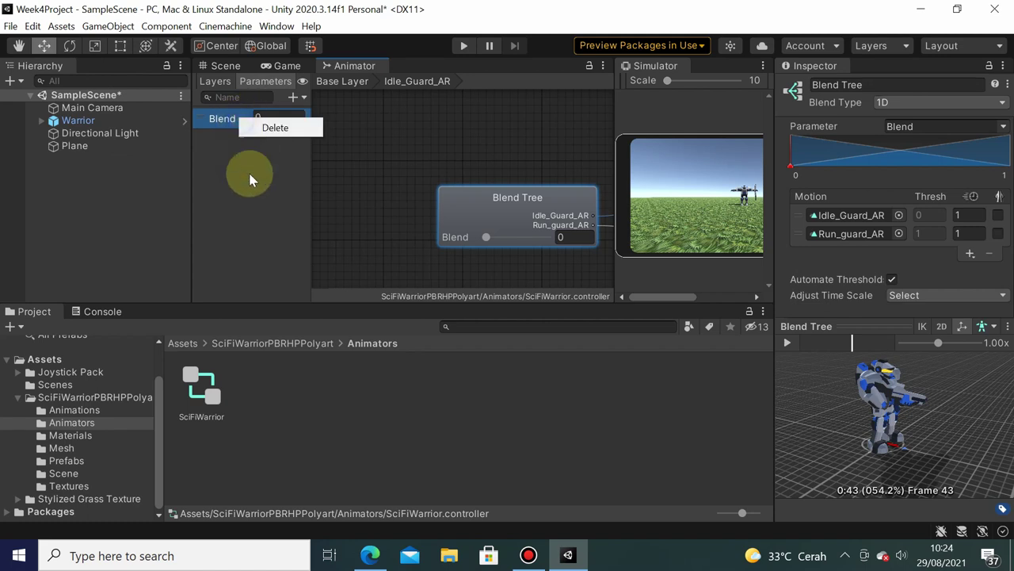
pyautogui.click(283, 125)
pyautogui.click(563, 301)
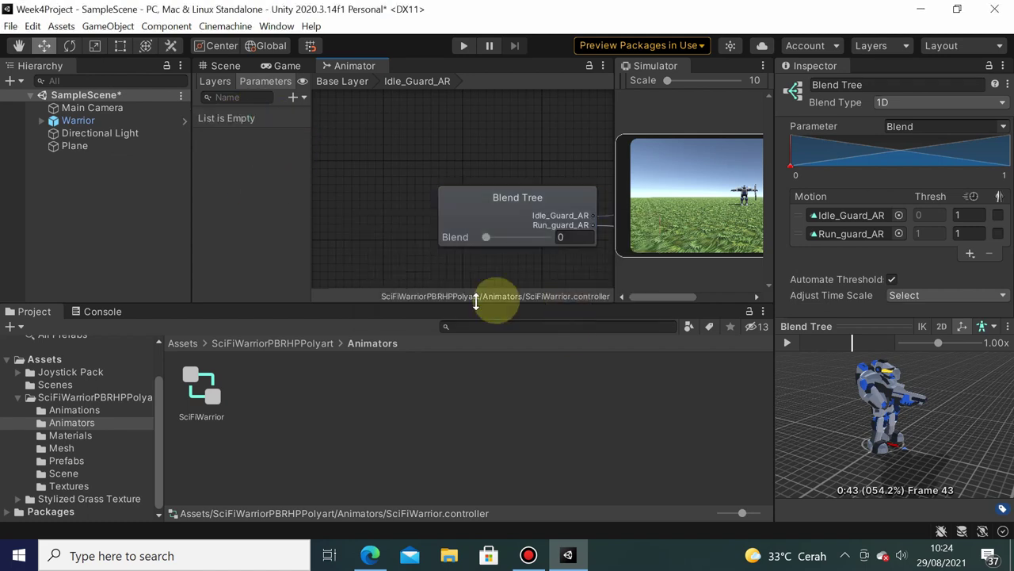
# Add a float parameter named Motion and set it as the blend tree's parameter.
pyautogui.click(302, 100)
pyautogui.click(317, 111)
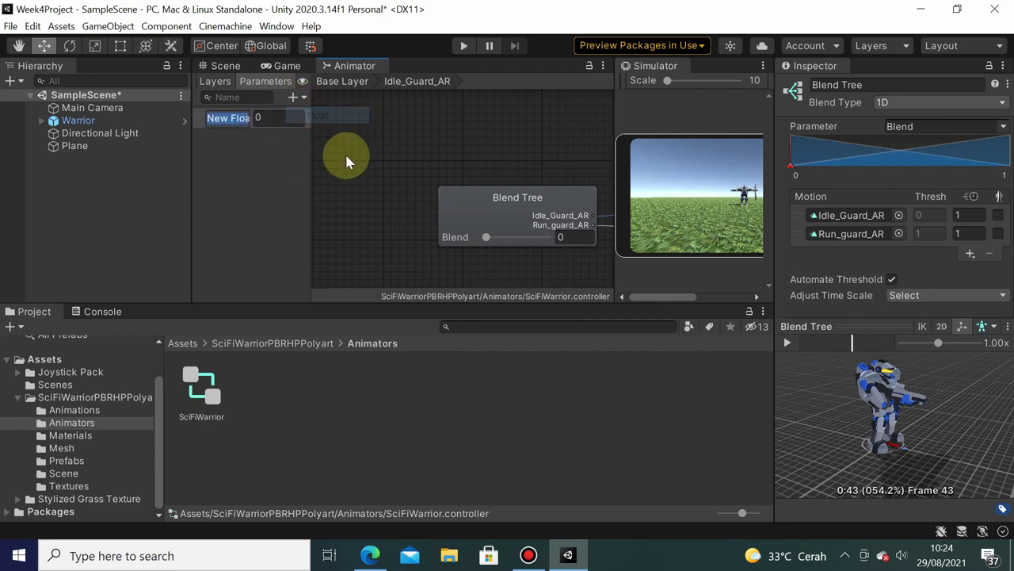
pyautogui.write('Motion')
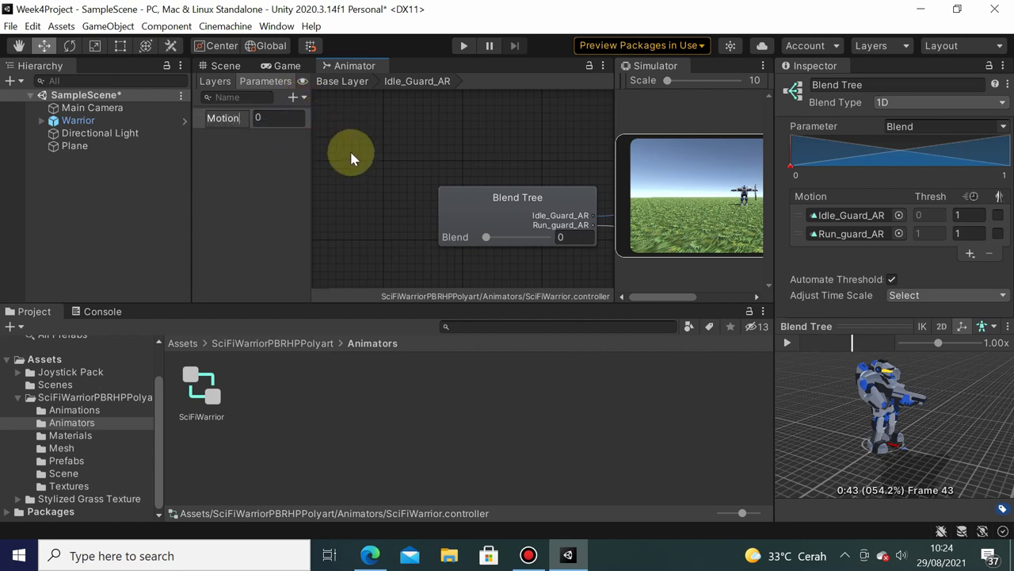
pyautogui.press('Return')
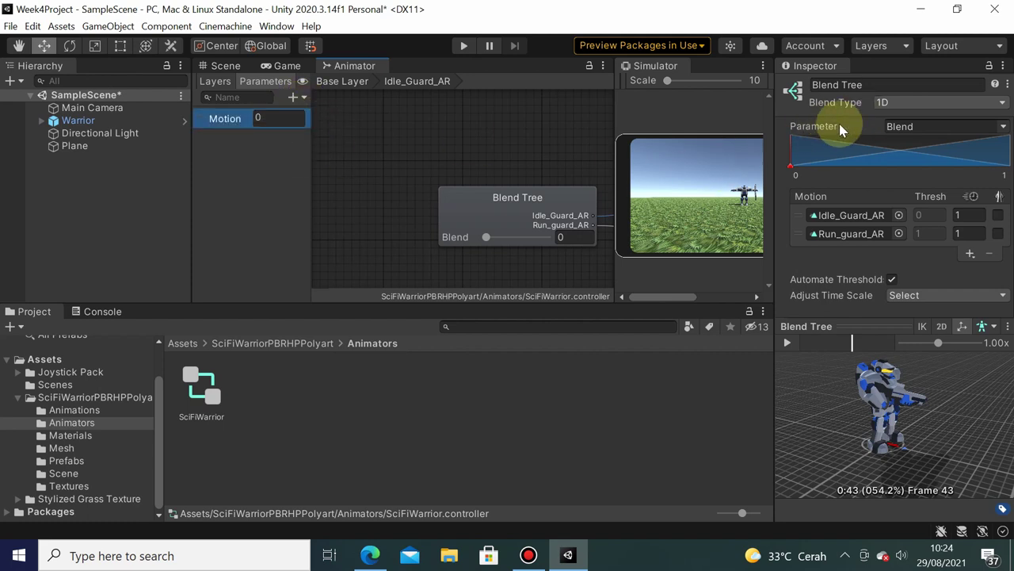
pyautogui.click(1001, 126)
pyautogui.click(957, 142)
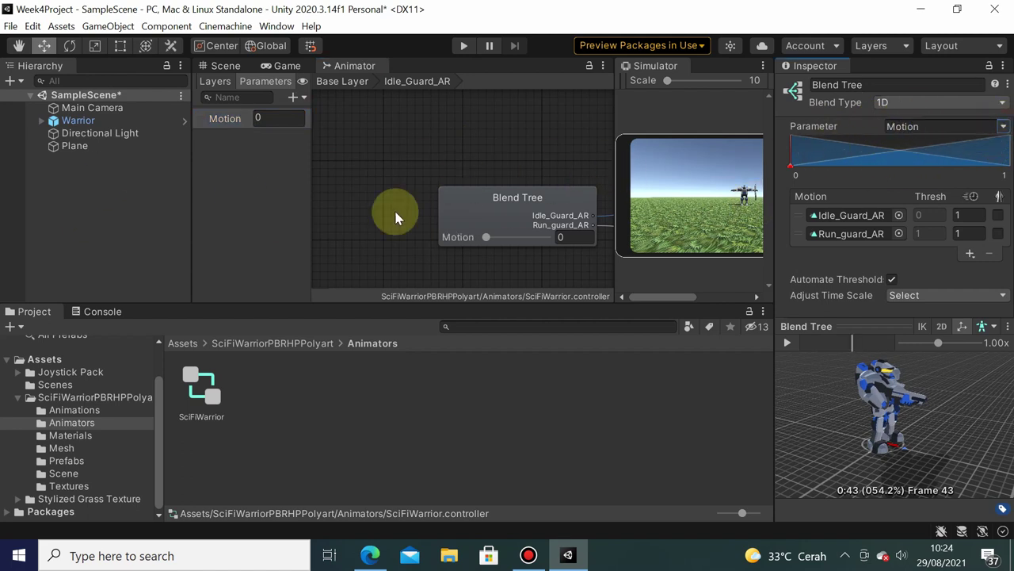
# Return to Base Layer, close the Animator tab, and select Warrior in the Scene view.
pyautogui.click(339, 82)
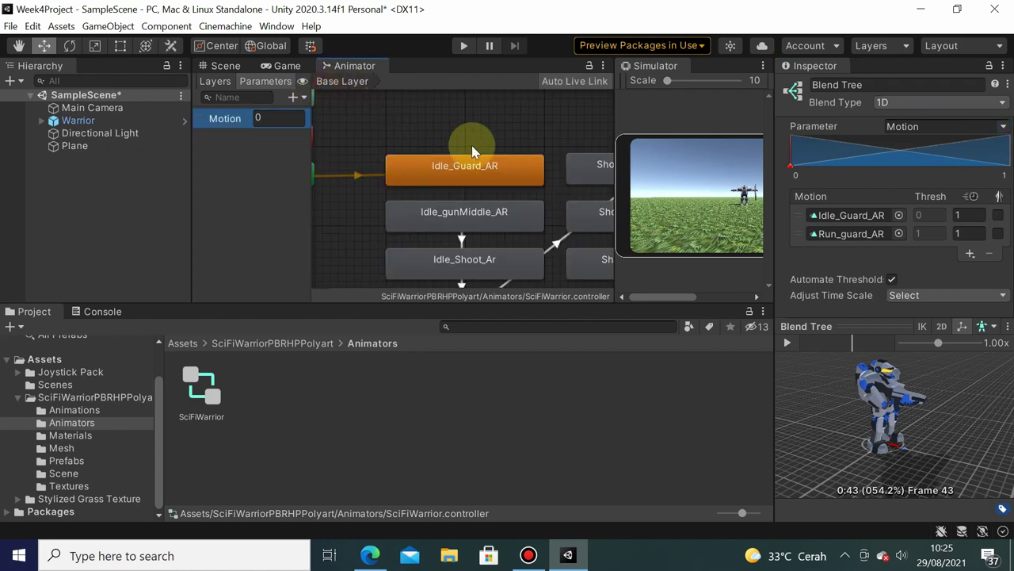
pyautogui.moveTo(523, 131); pyautogui.dragTo(450, 117, button='middle')
pyautogui.moveTo(526, 177)
pyautogui.mouseDown(button='middle')
pyautogui.moveTo(443, 153)
pyautogui.moveTo(533, 175)
pyautogui.mouseUp(button='middle')
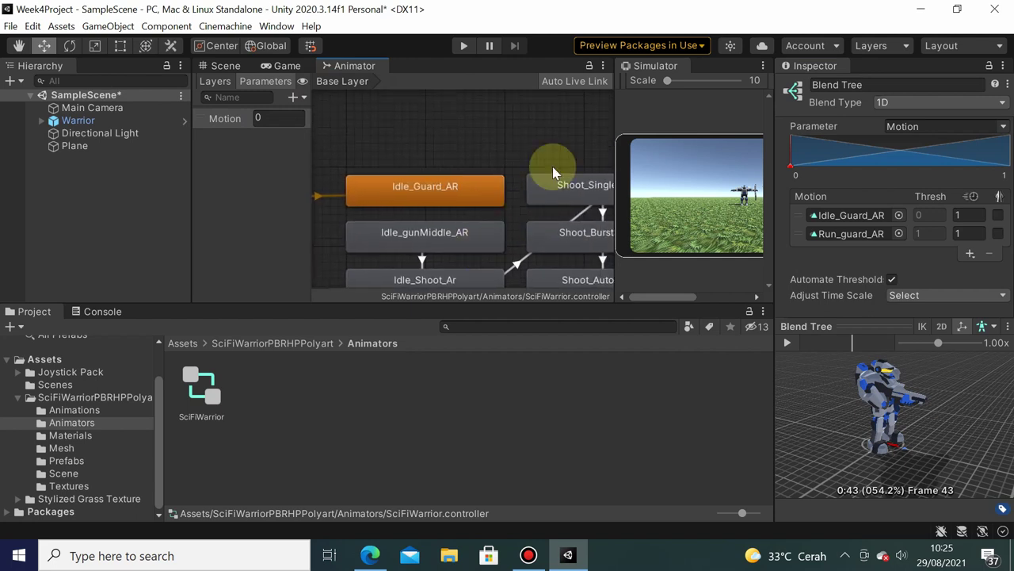
pyautogui.click(605, 66)
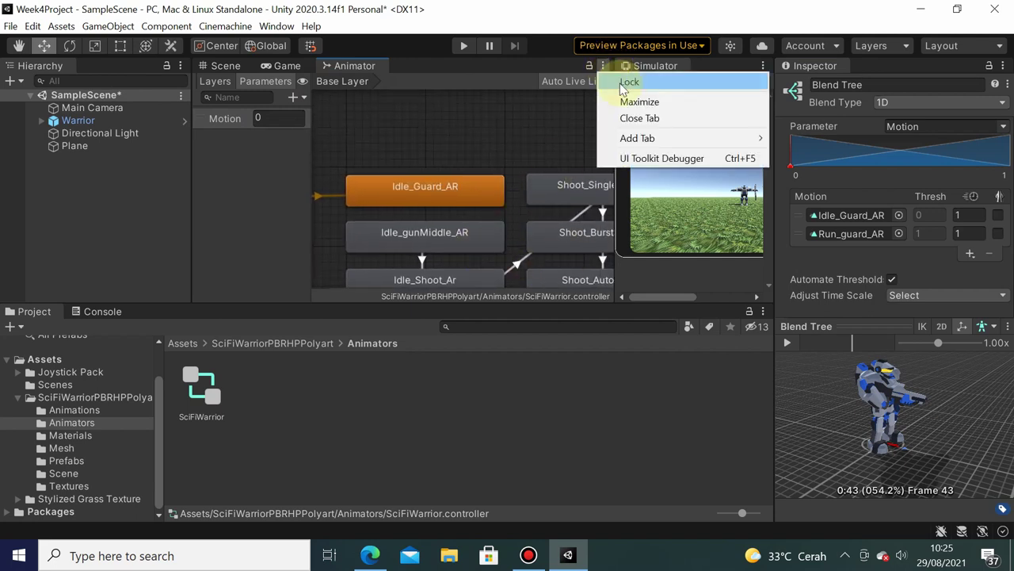
pyautogui.click(640, 118)
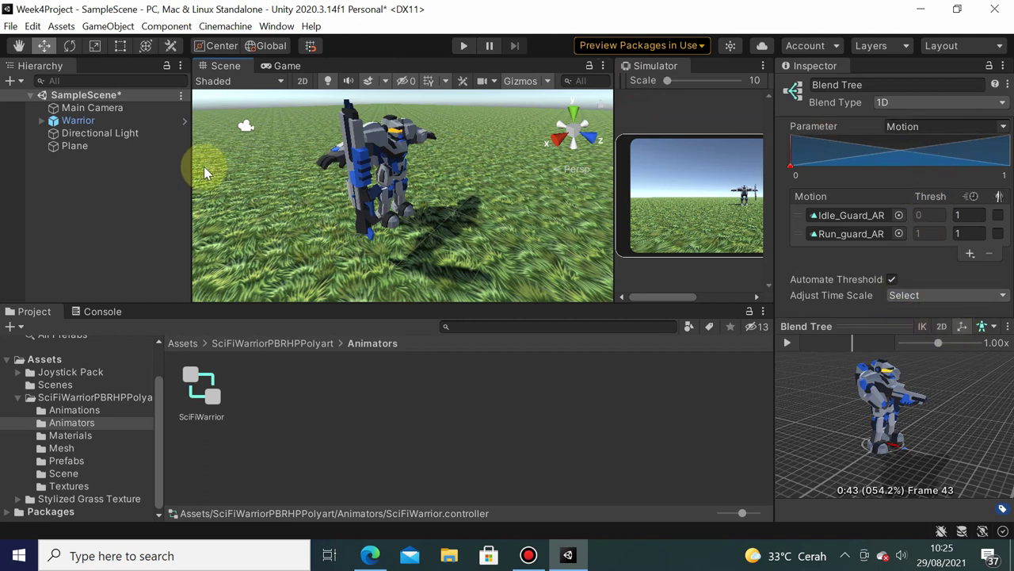
pyautogui.click(78, 121)
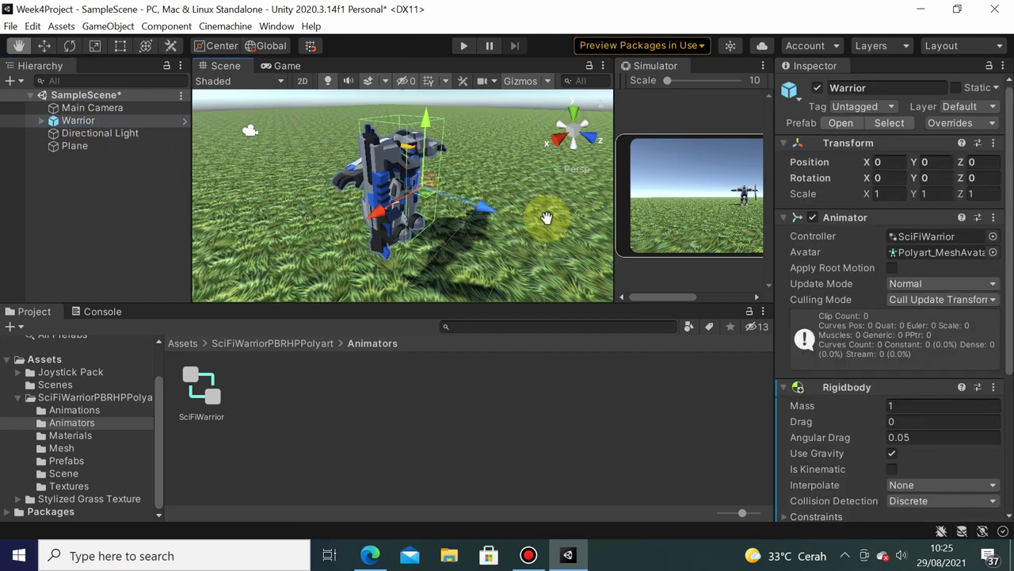
pyautogui.moveTo(441, 207); pyautogui.dragTo(499, 219, button='right')
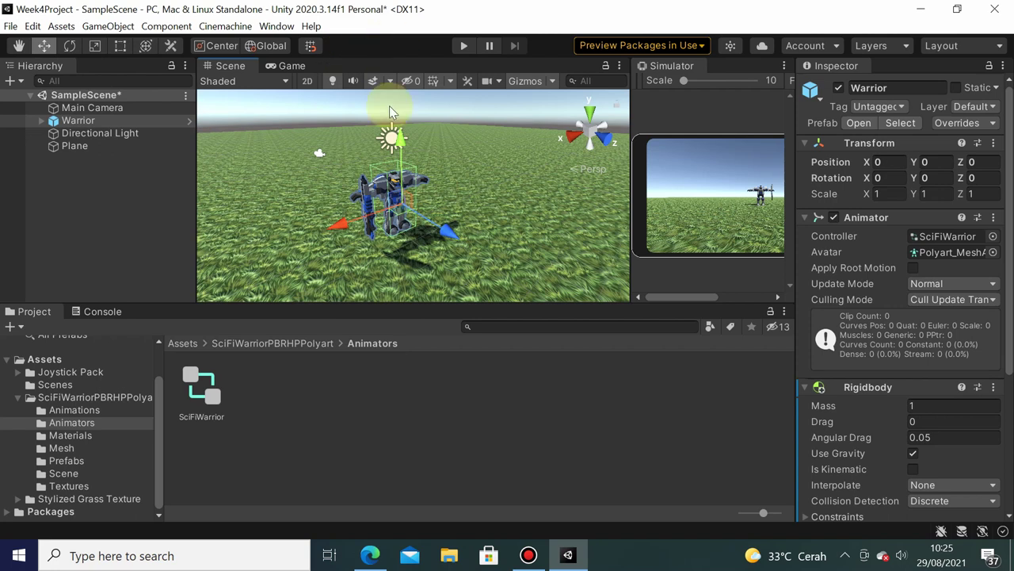